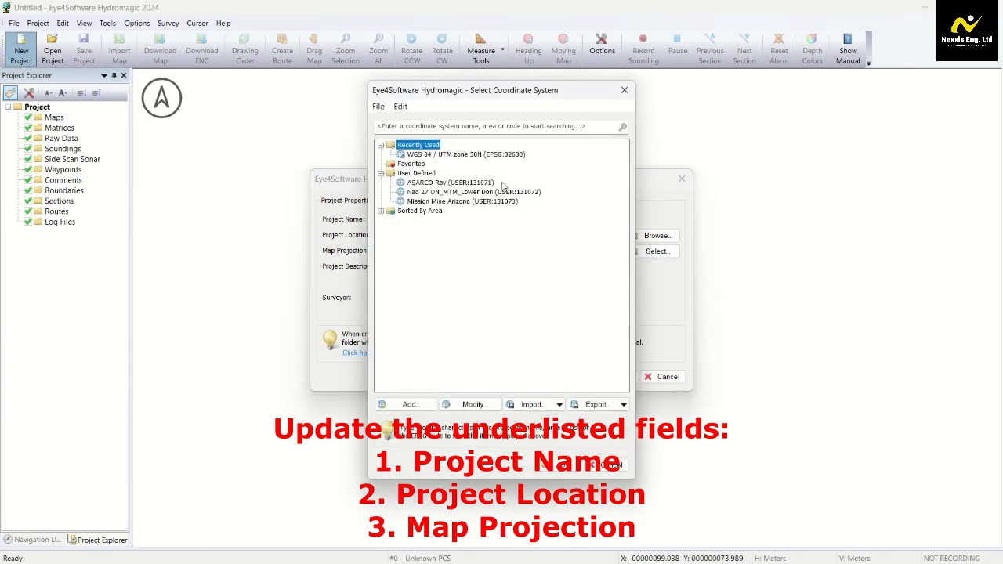
Set the map projection to WGS 84 / UTM zone 30N and create the ASANKO project
click(436, 155)
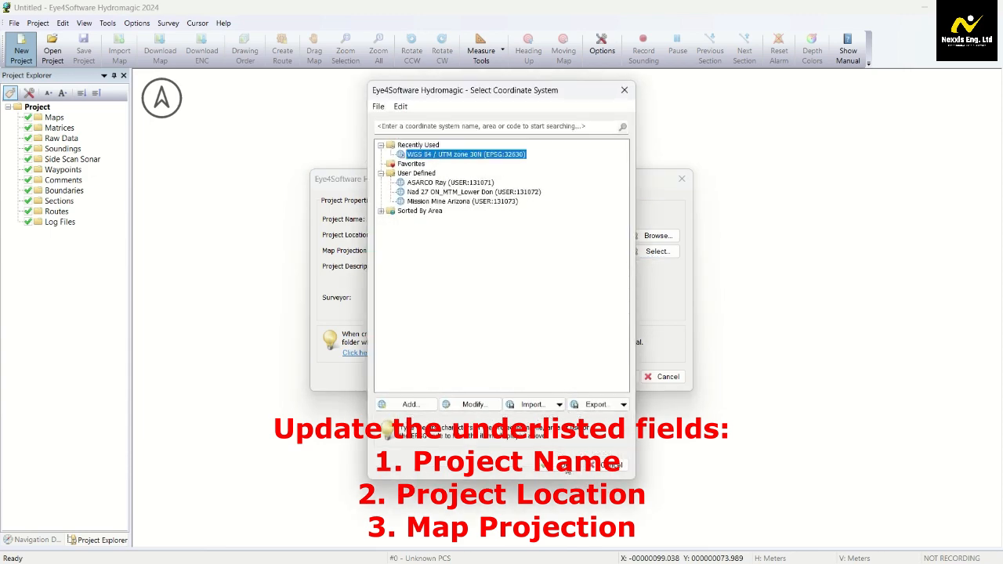
click(571, 470)
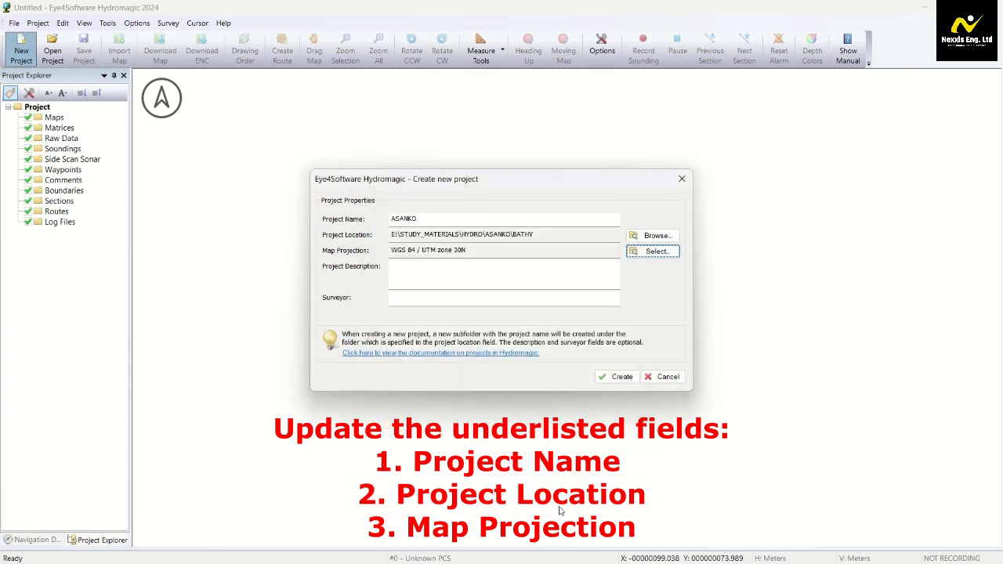
click(620, 376)
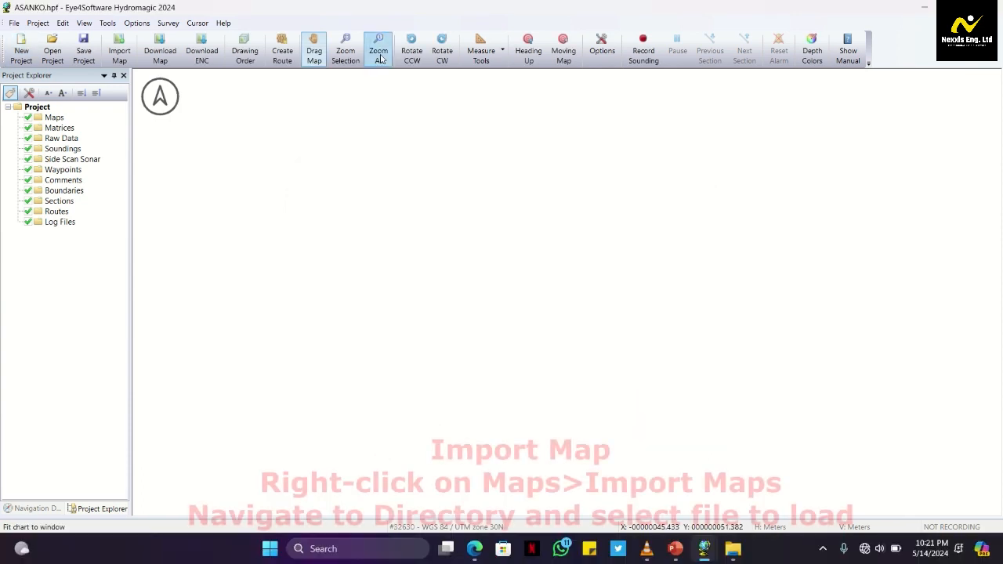
Import TSF.tif from the HYDRO\ASANKO folder as a project map, copying it to the project's map folder
click(380, 60)
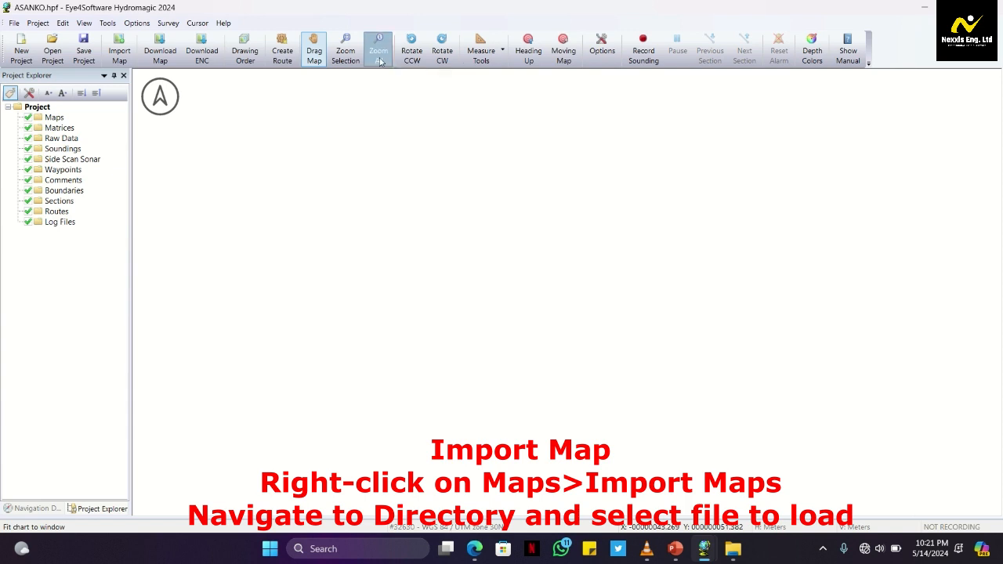
click(55, 117)
right_click(58, 118)
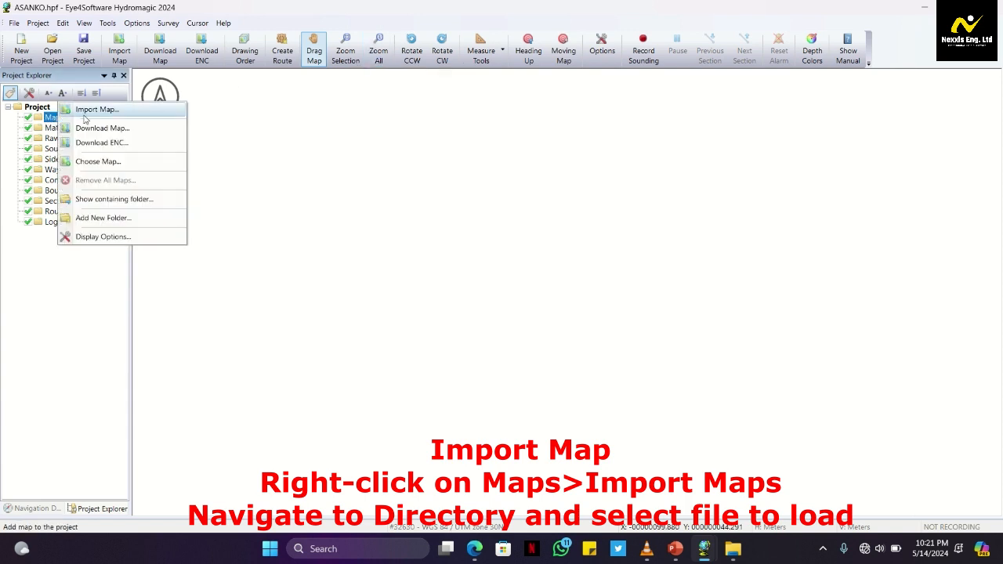
click(107, 111)
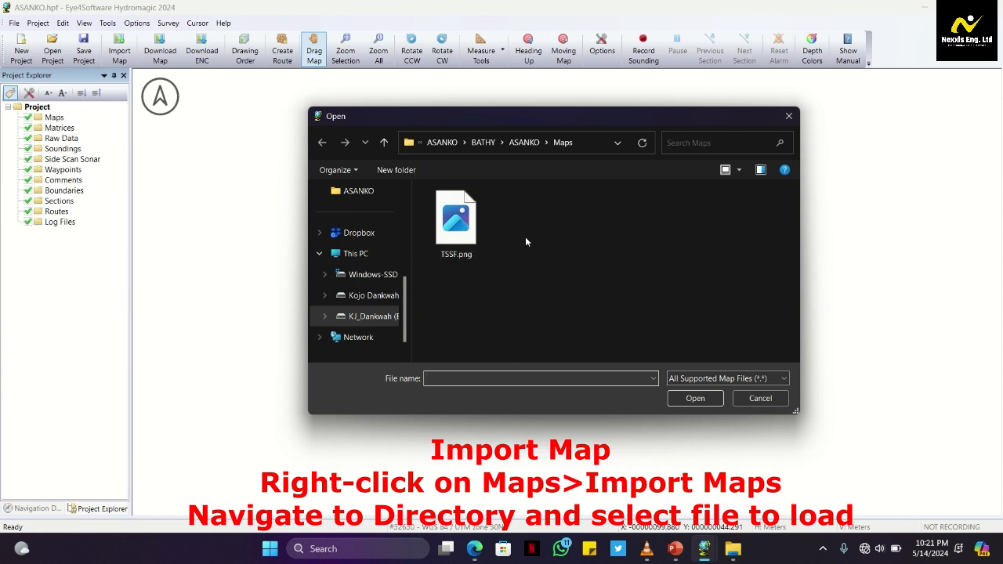
click(524, 142)
scroll(512, 311, down, 1)
scroll(513, 307, down, 2)
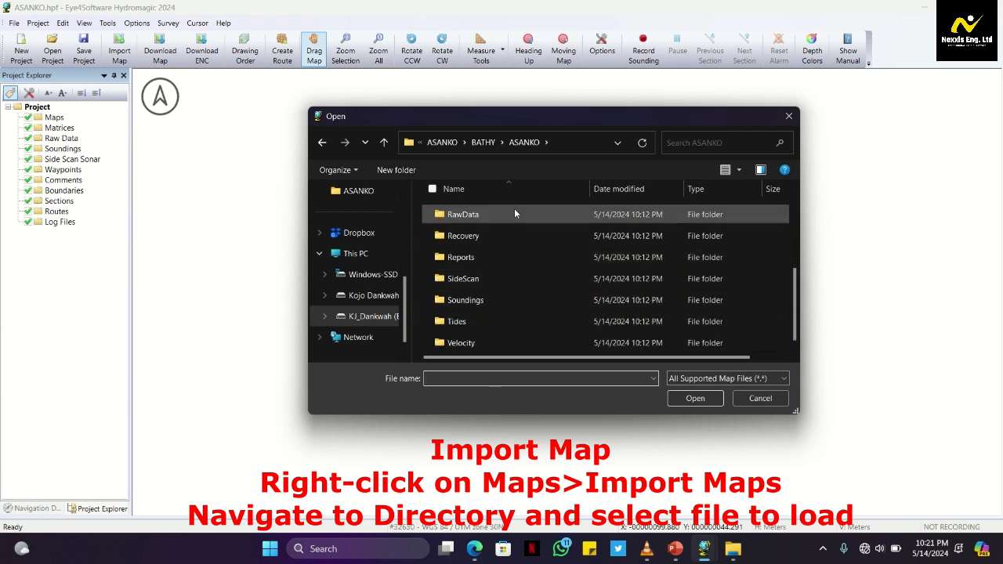
click(448, 145)
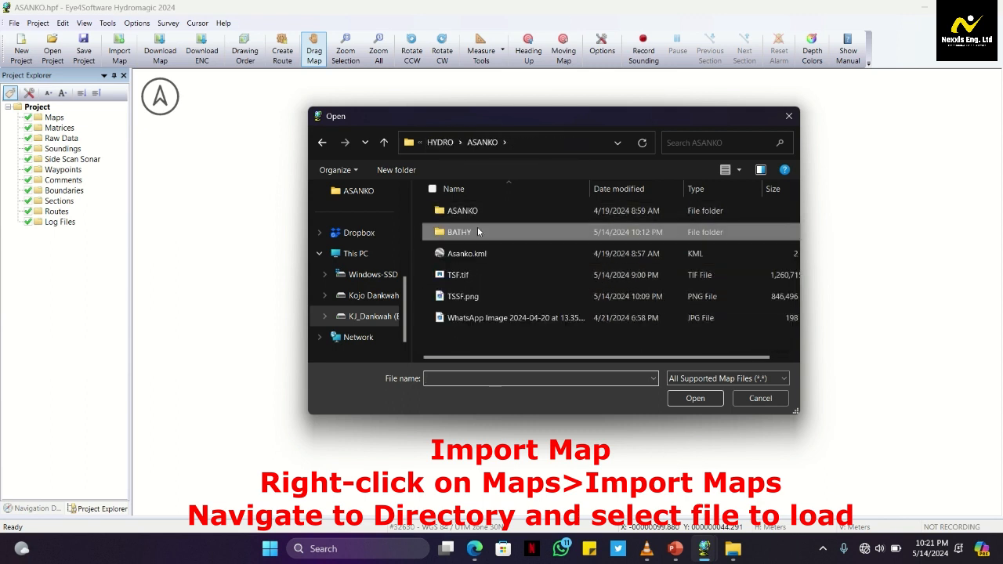
click(477, 279)
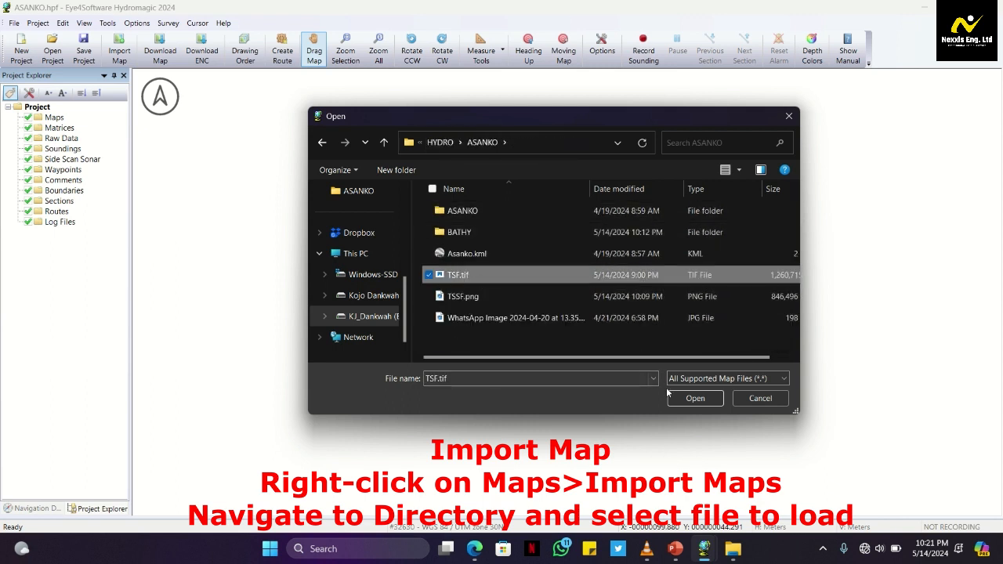
click(678, 398)
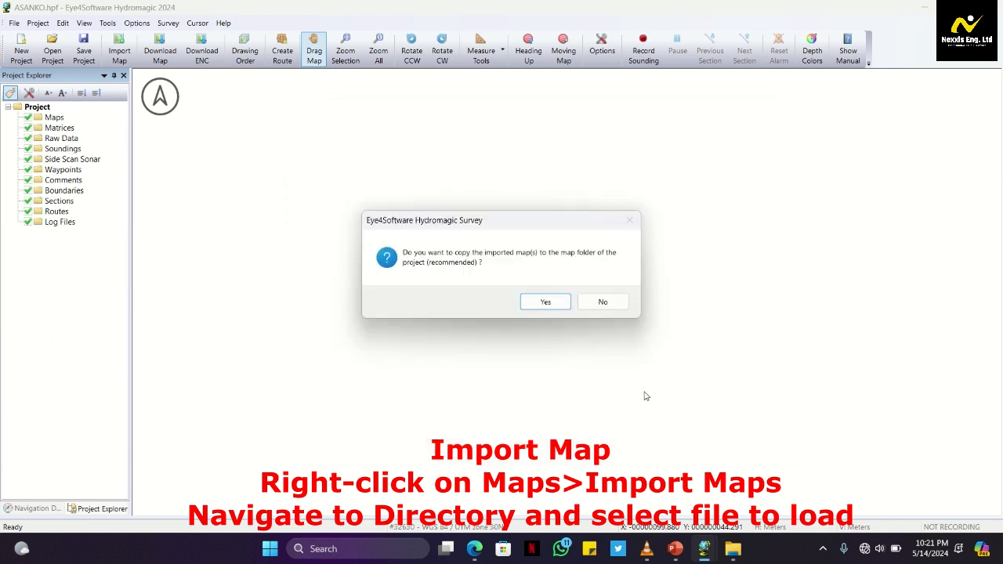
click(545, 303)
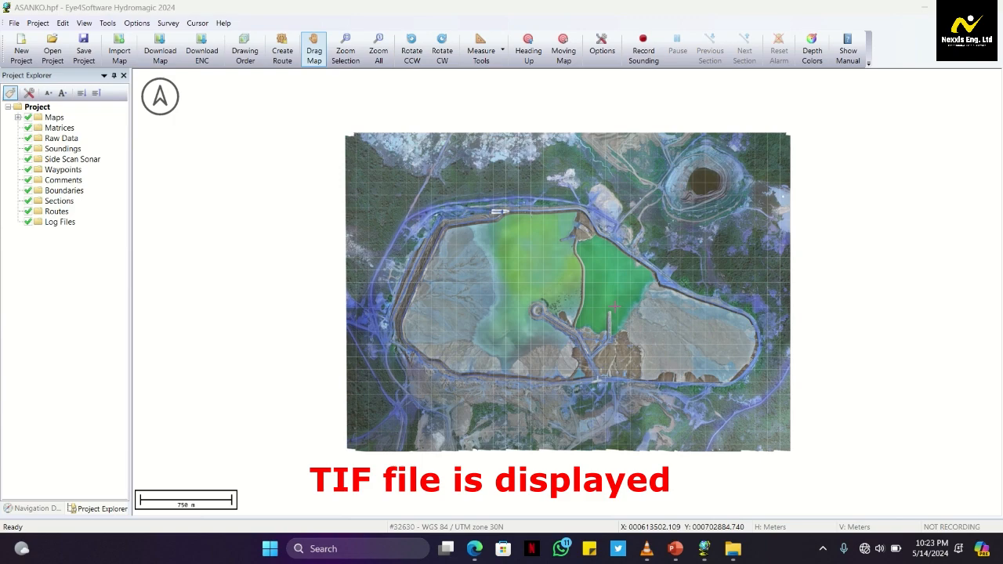
Examine the imported map up close around the darker green eastern pond and its jetty
scroll(227, 212, up, 1)
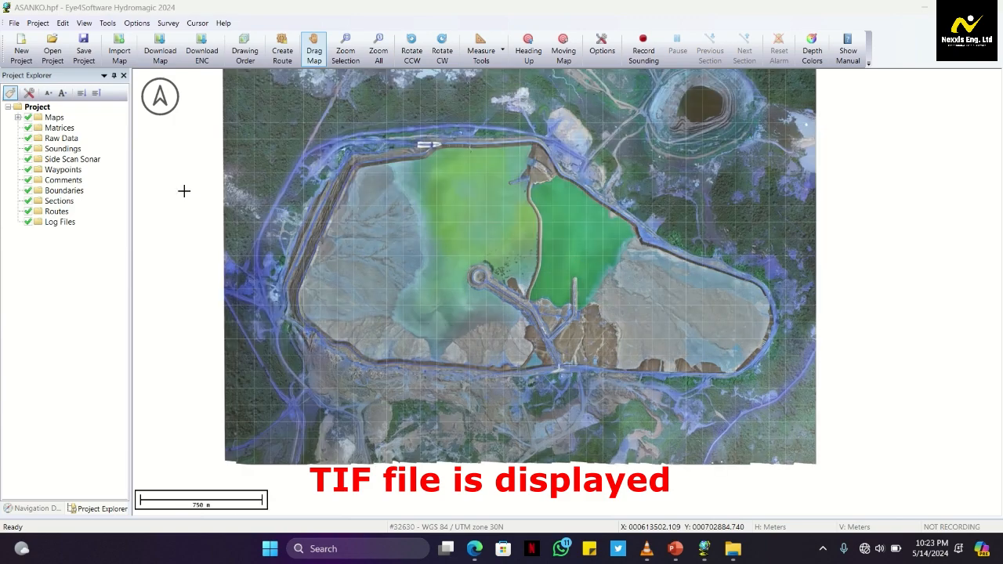
scroll(184, 192, up, 1)
scroll(480, 272, up, 2)
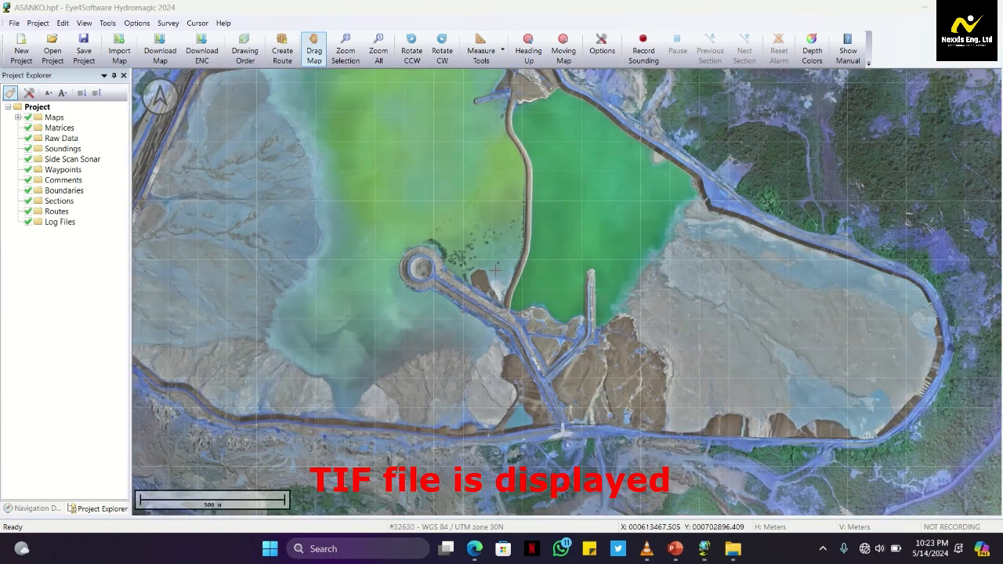
drag(762, 306, 551, 317)
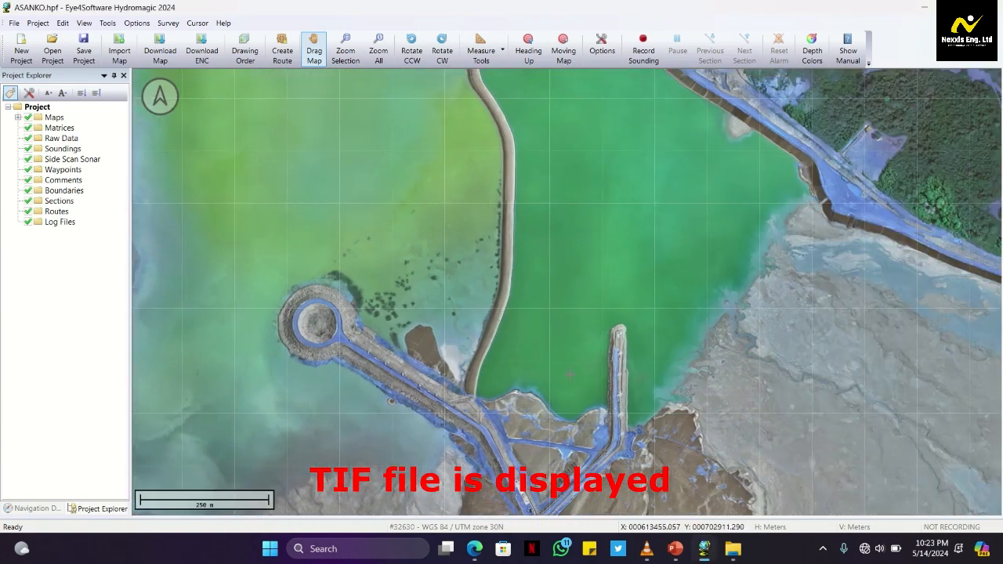
scroll(567, 426, up, 1)
drag(603, 261, 573, 416)
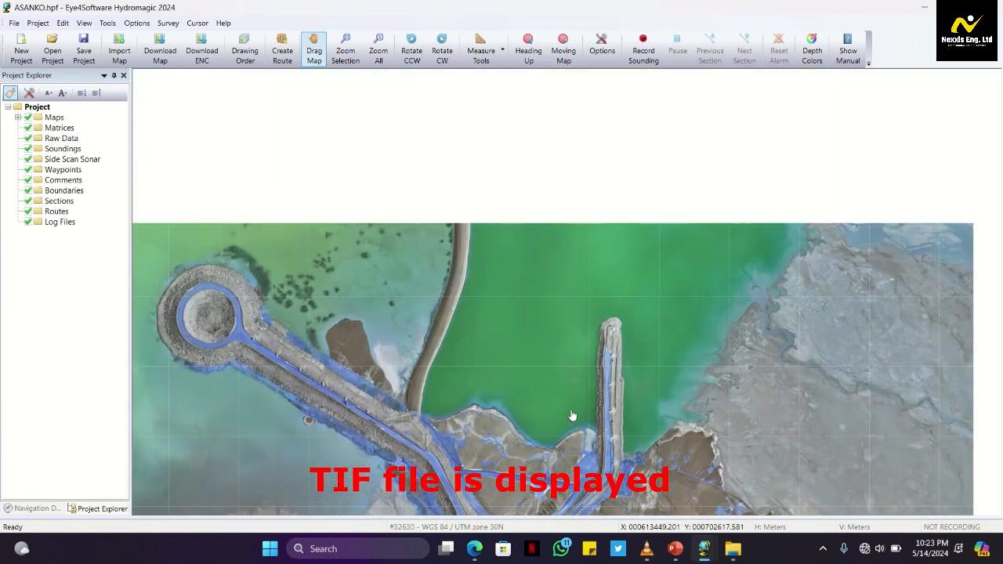
drag(564, 383, 569, 405)
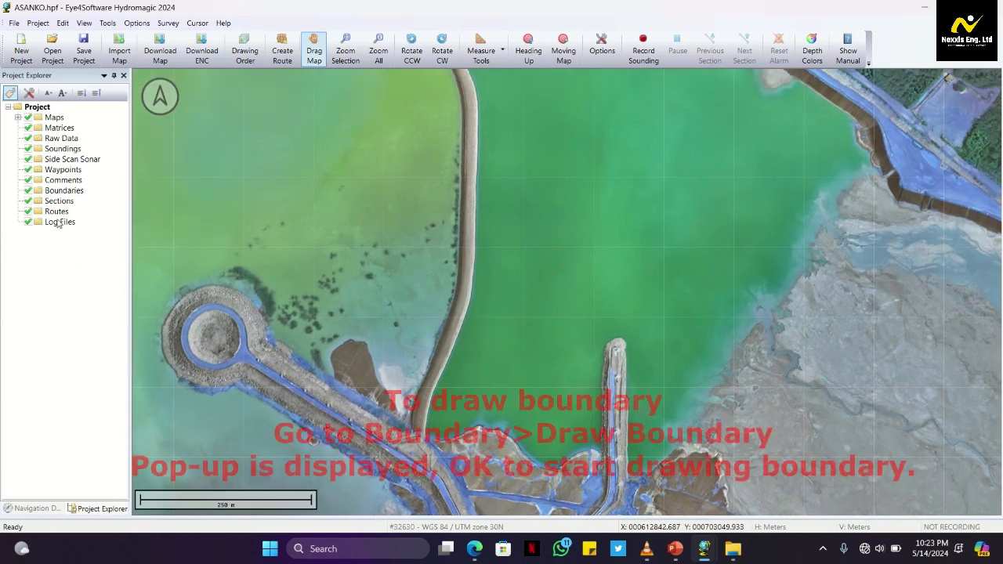
click(66, 192)
right_click(66, 194)
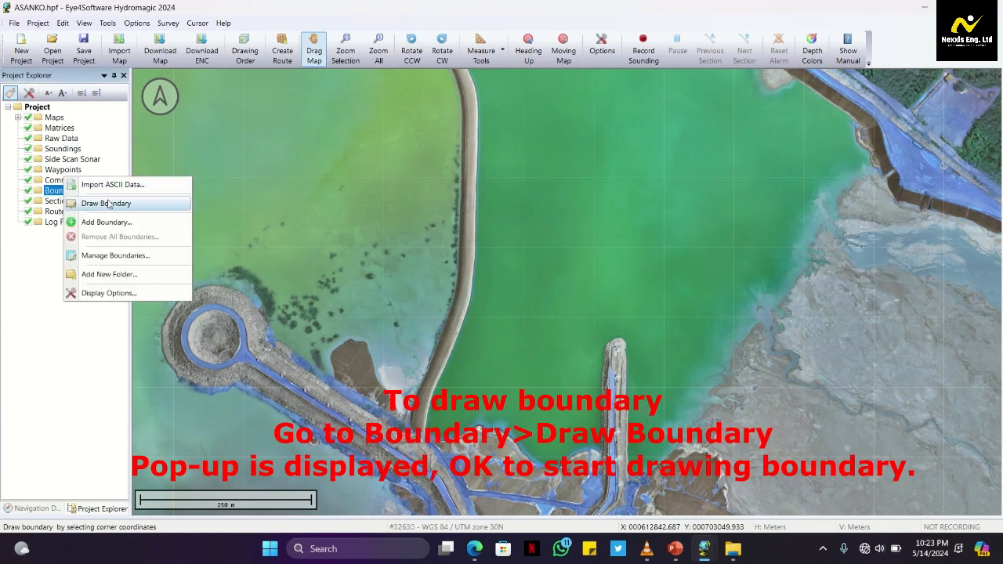
click(107, 204)
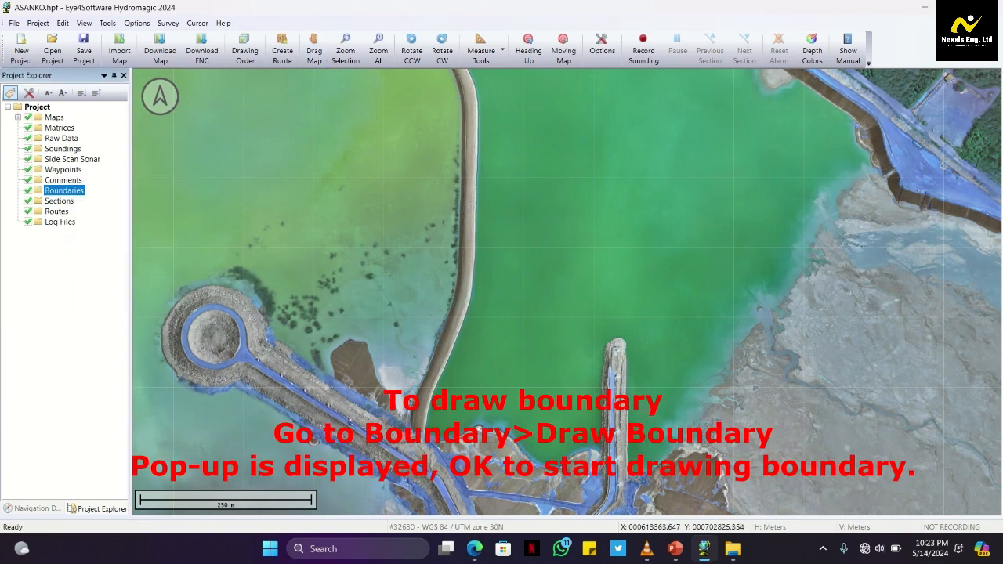
scroll(482, 439, up, 2)
click(658, 218)
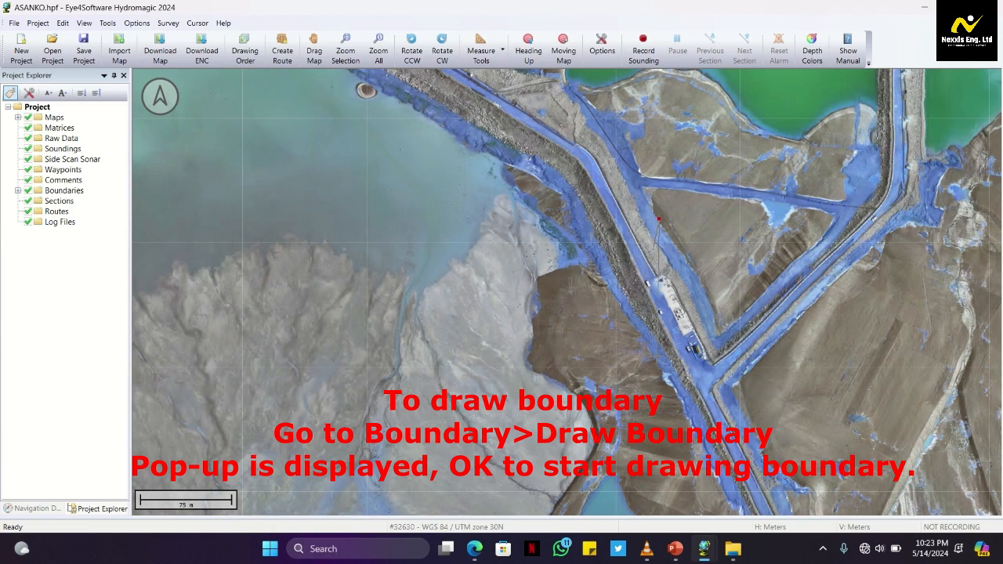
right_click(672, 337)
click(619, 469)
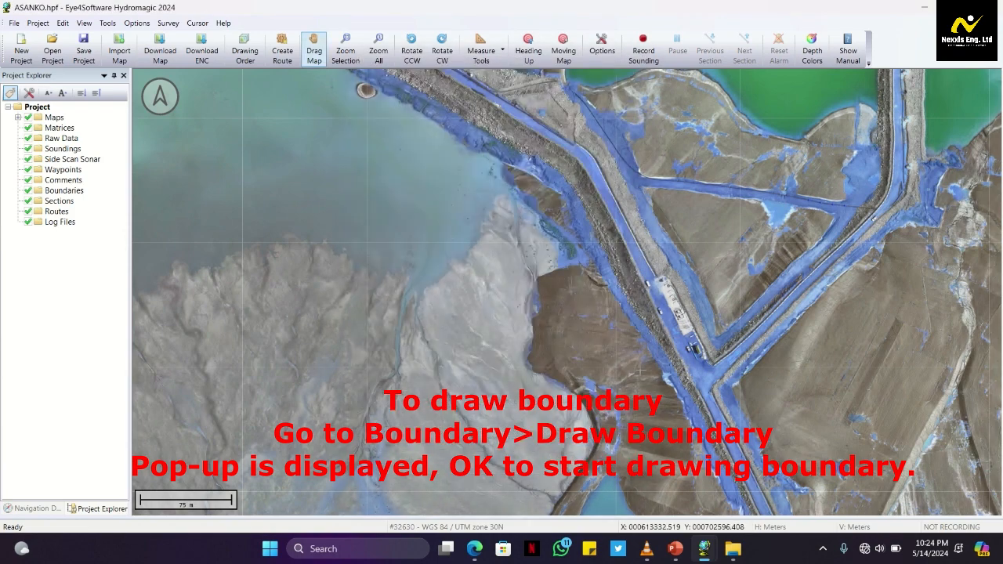
Start drawing a boundary at the southwest corner of the eastern pond, placing its first points just inside the waterline
scroll(784, 106, up, 1)
scroll(506, 128, up, 1)
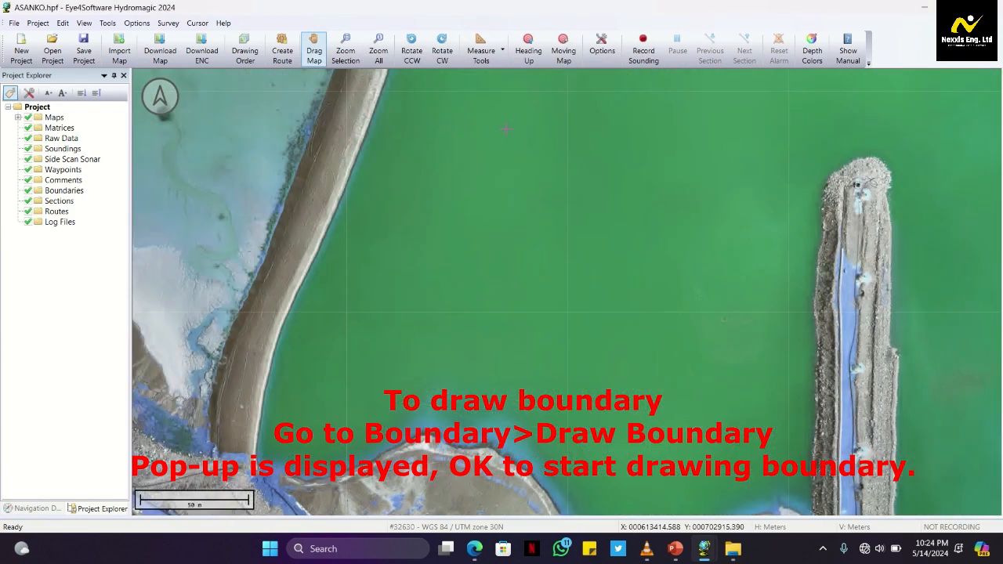
scroll(495, 162, down, 1)
scroll(537, 514, down, 1)
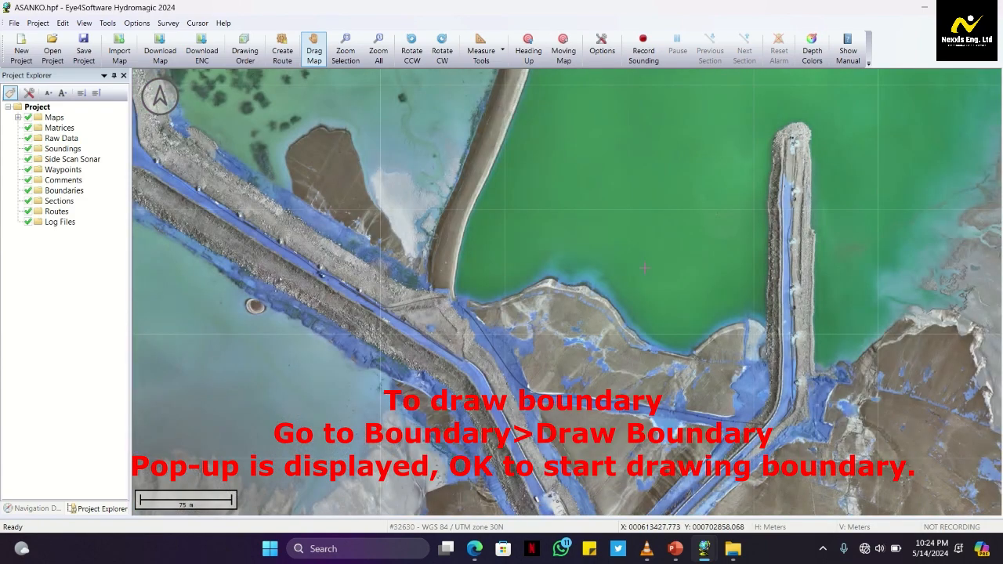
scroll(644, 268, up, 1)
scroll(524, 186, up, 1)
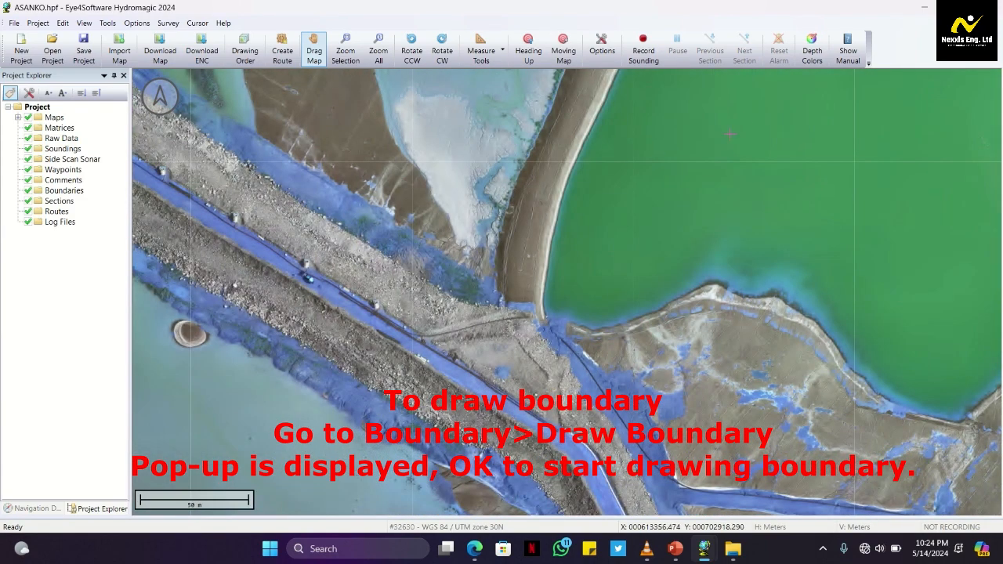
scroll(720, 142, up, 1)
drag(639, 362, 425, 334)
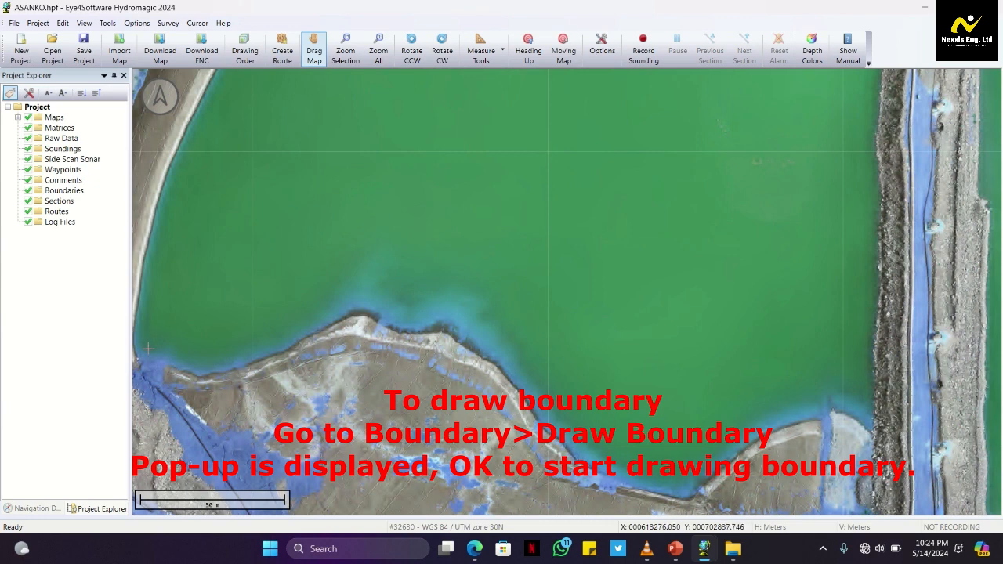
right_click(63, 192)
click(96, 206)
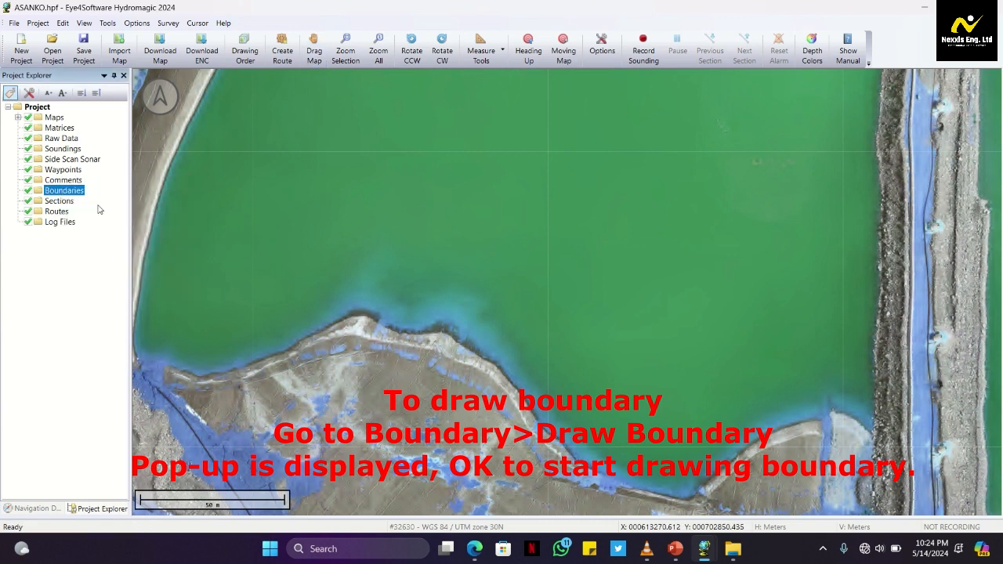
click(145, 317)
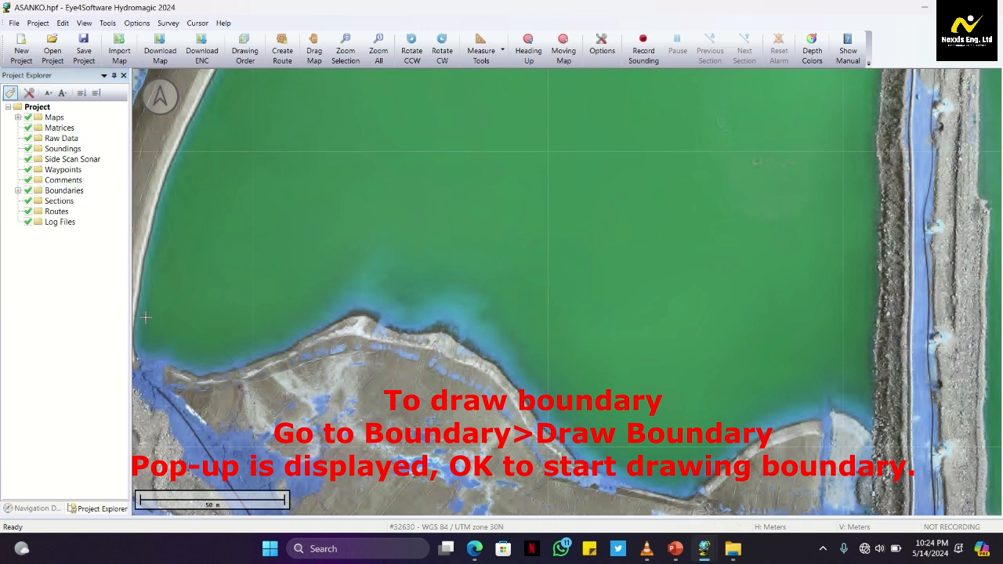
click(141, 342)
click(149, 350)
click(178, 354)
click(195, 358)
click(208, 360)
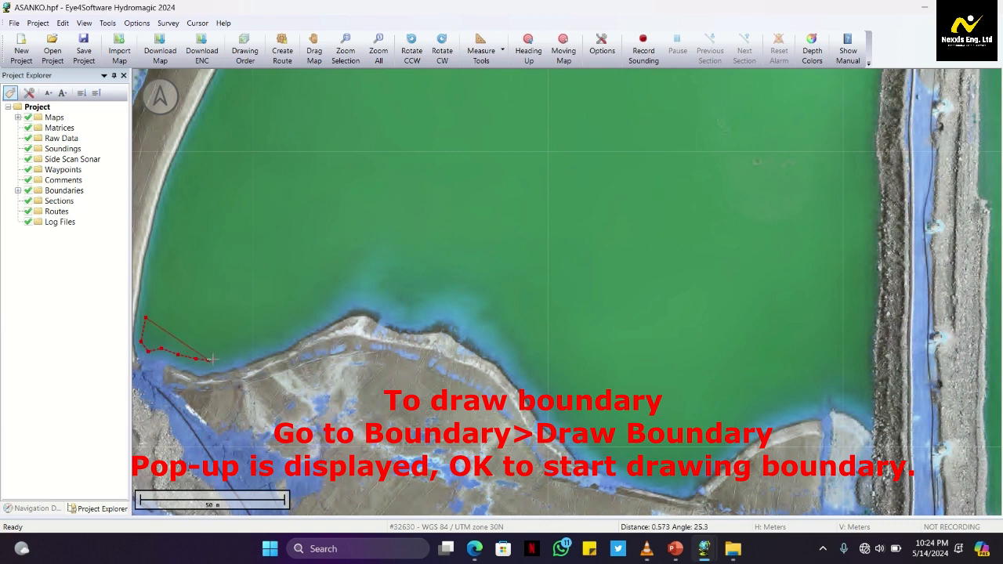
Continue the boundary eastward along the pond's southern shoreline, over the bulge and down its far side
click(233, 355)
click(280, 341)
click(310, 321)
click(330, 308)
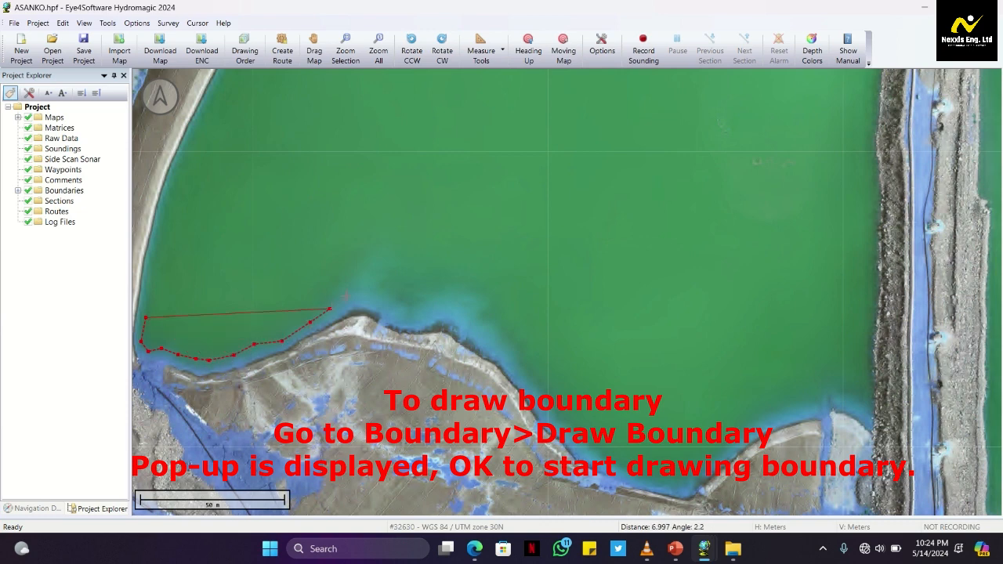
click(376, 287)
click(399, 301)
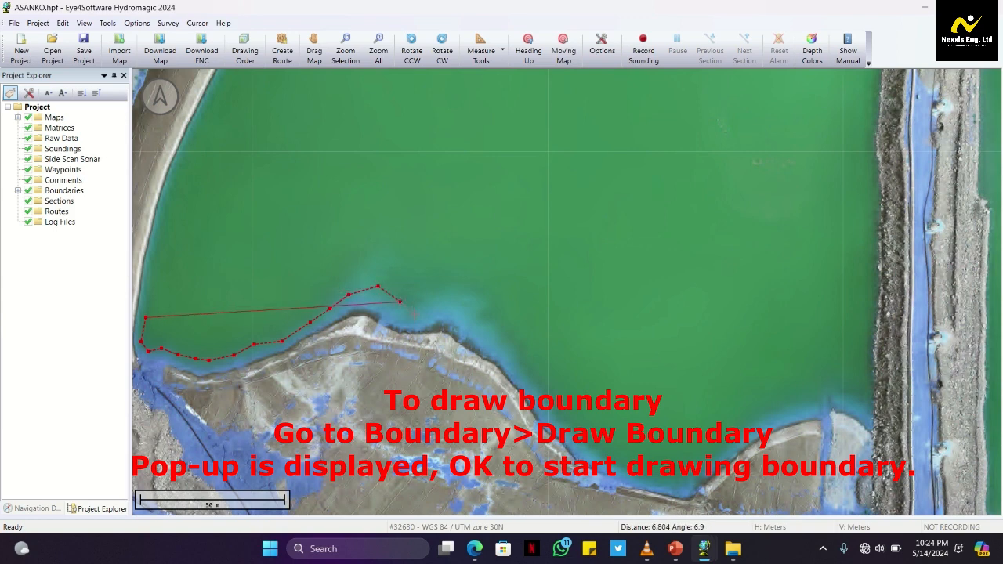
click(421, 305)
click(446, 293)
click(484, 313)
click(509, 345)
click(549, 390)
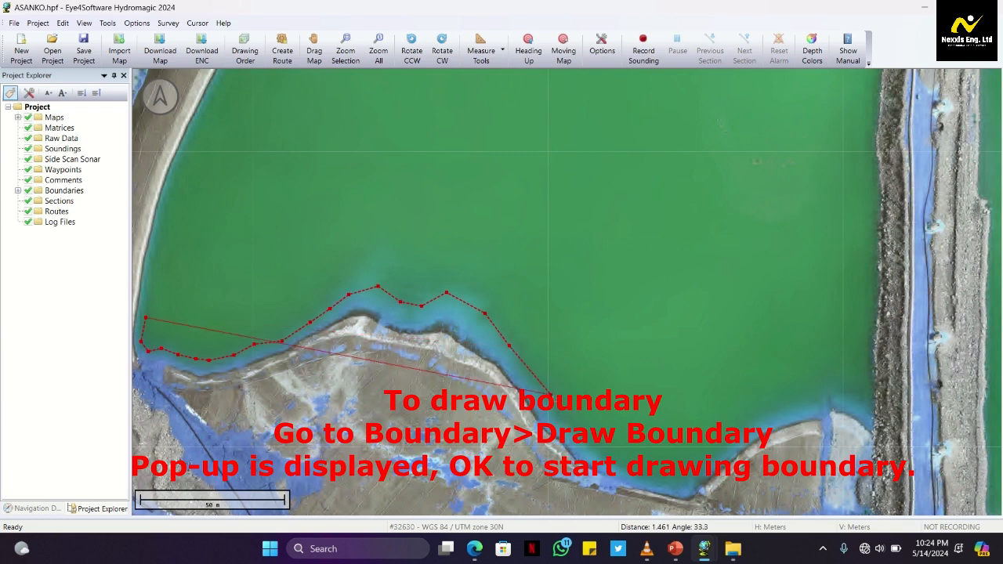
Continue the boundary down around the pond's southern bay and up past the second bulge to the corner beside the jetty
click(567, 426)
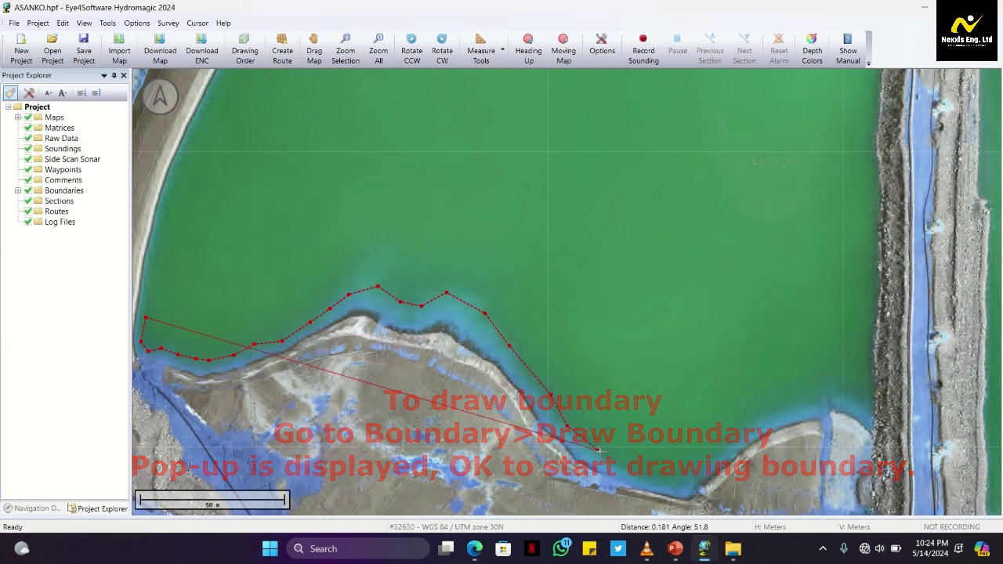
click(598, 450)
click(665, 479)
click(724, 443)
click(751, 420)
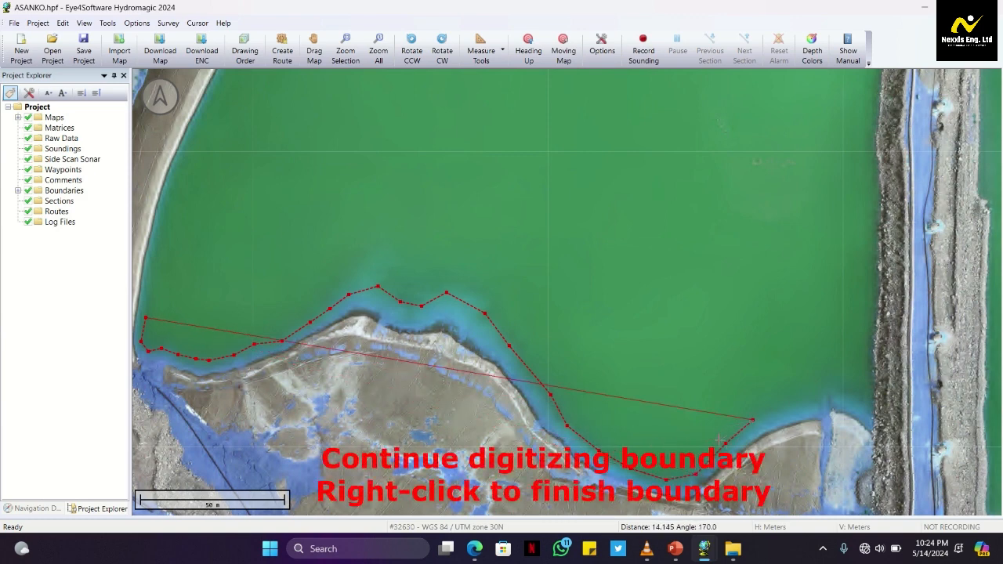
click(788, 405)
click(820, 398)
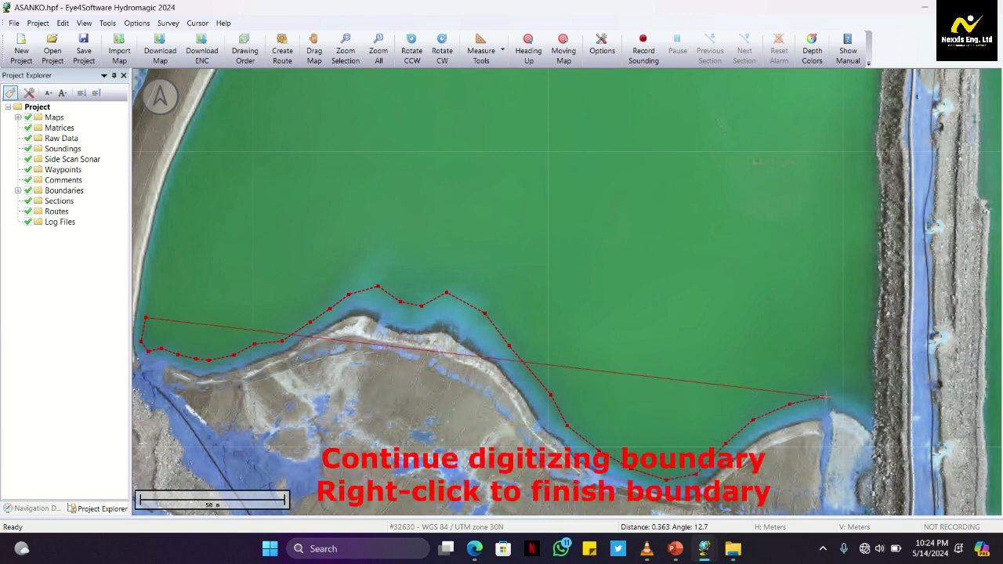
click(845, 388)
click(864, 403)
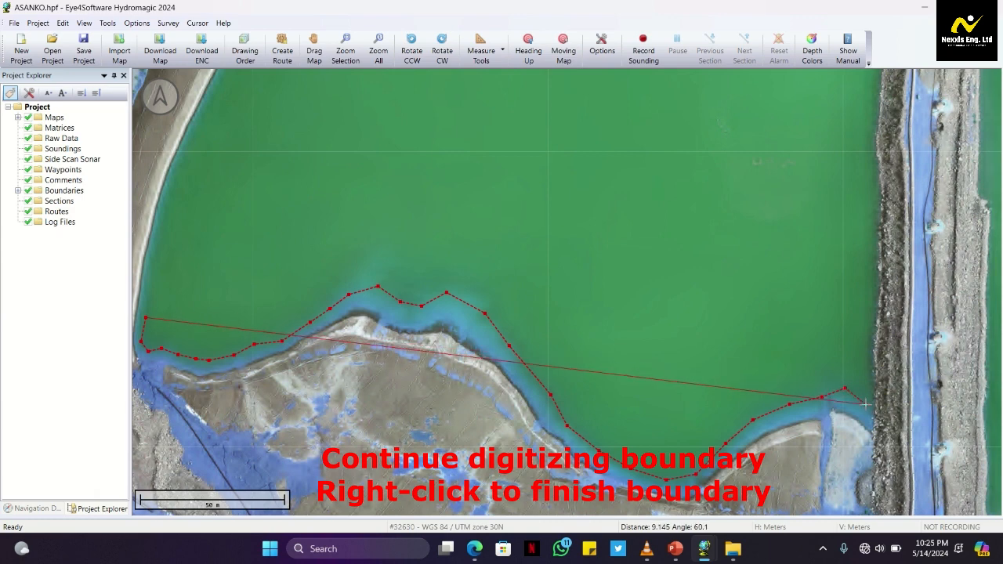
Extend the boundary north along the jetty's western waterline, around its tip and a short way into open water beyond it
click(866, 174)
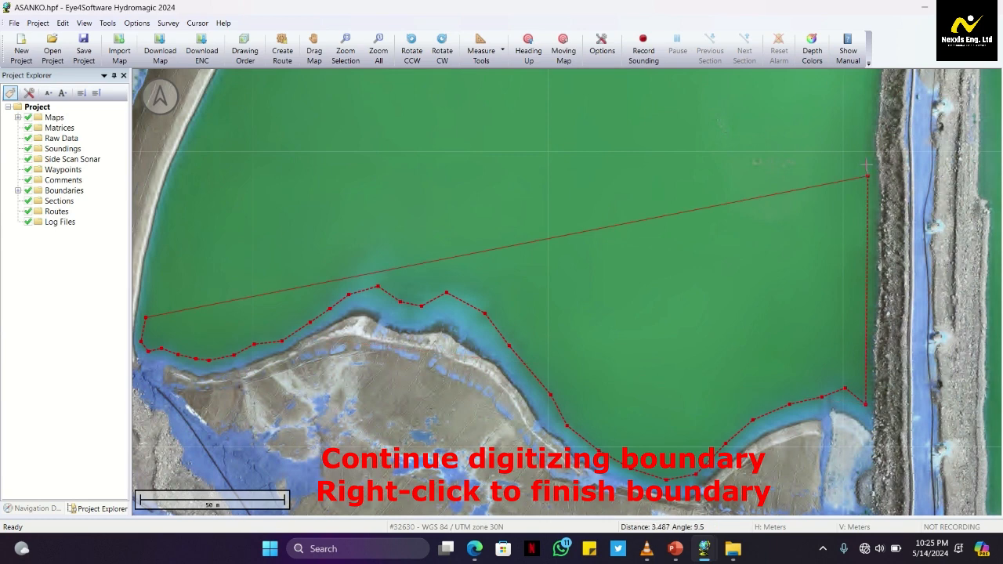
click(863, 144)
click(869, 100)
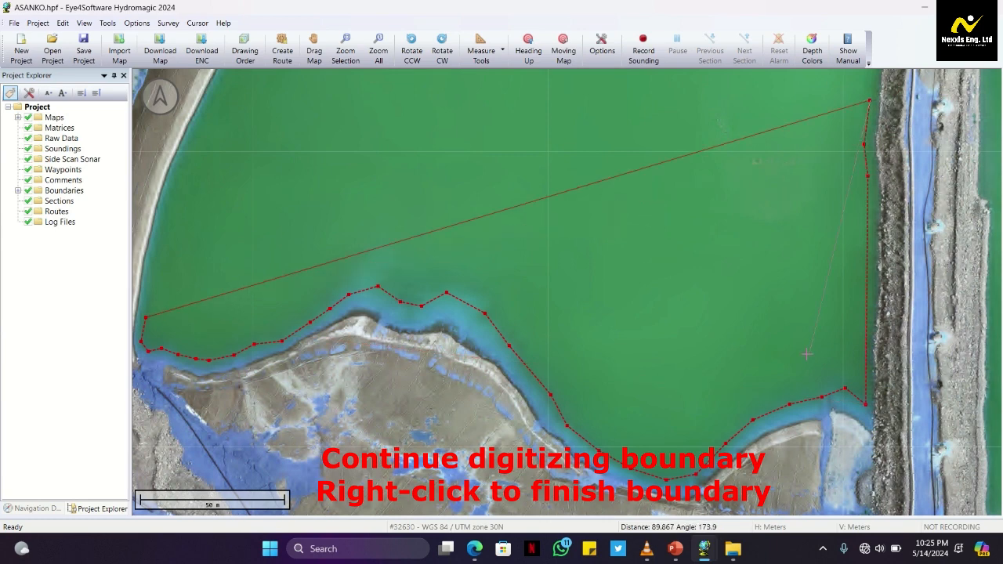
scroll(787, 77, down, 1)
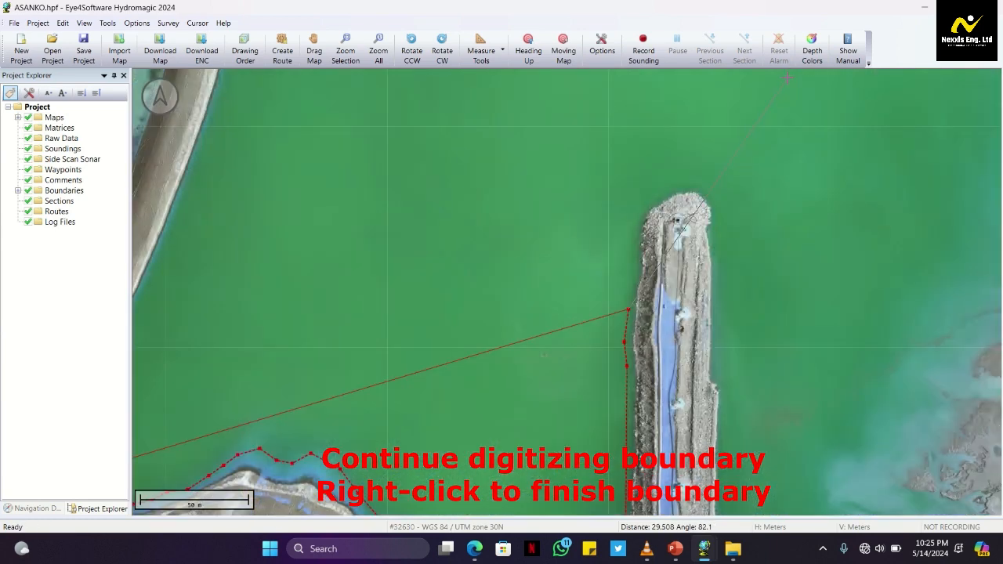
click(629, 267)
click(639, 217)
click(655, 191)
click(660, 127)
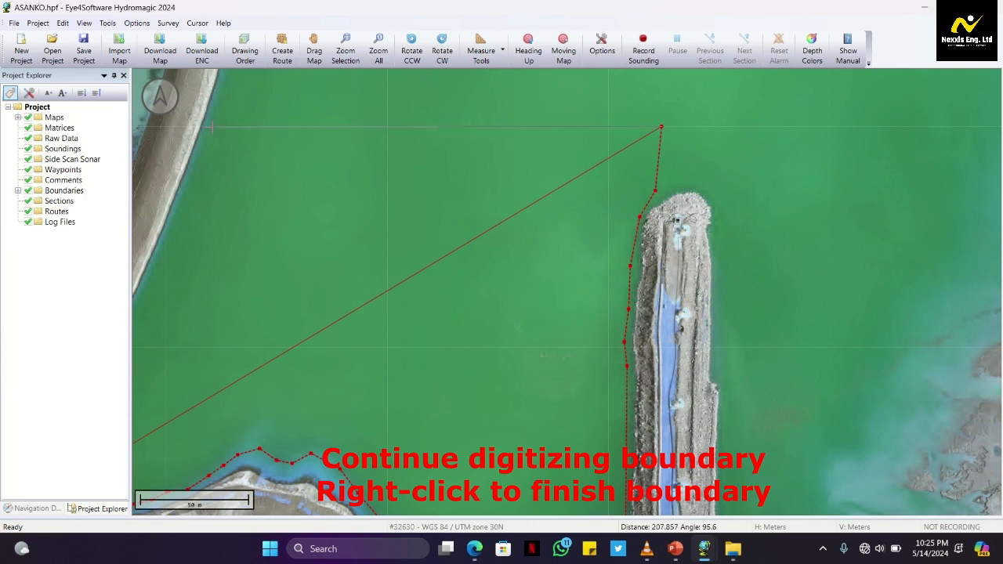
Run the boundary straight west across the pond to the embankment and follow the western shoreline back down to the starting point
click(211, 127)
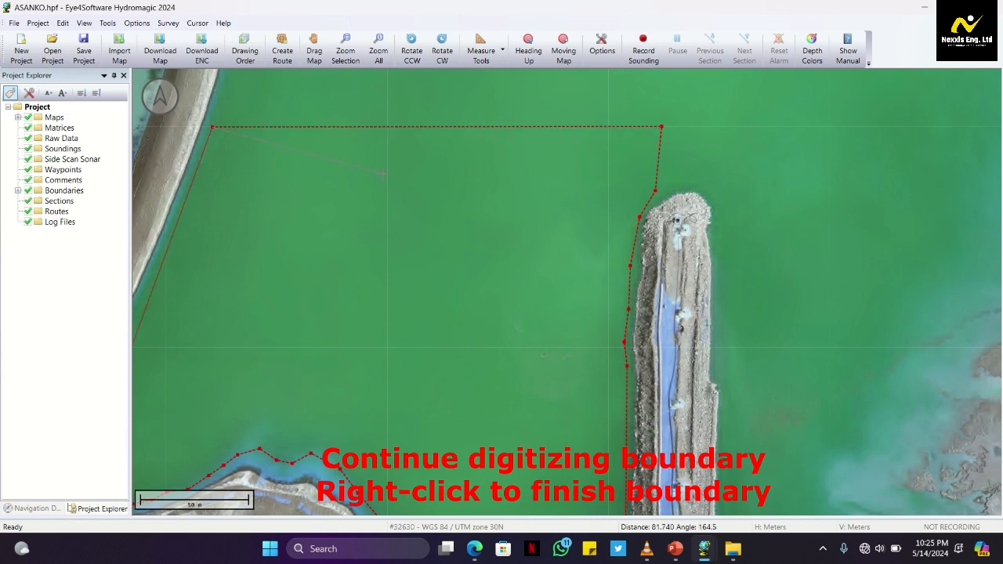
scroll(136, 313, down, 1)
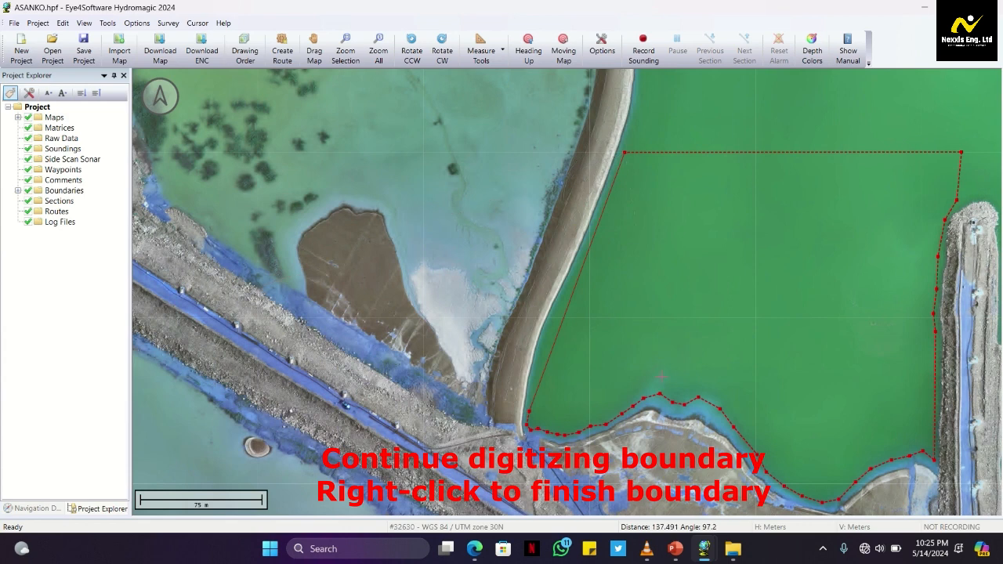
scroll(544, 350, up, 1)
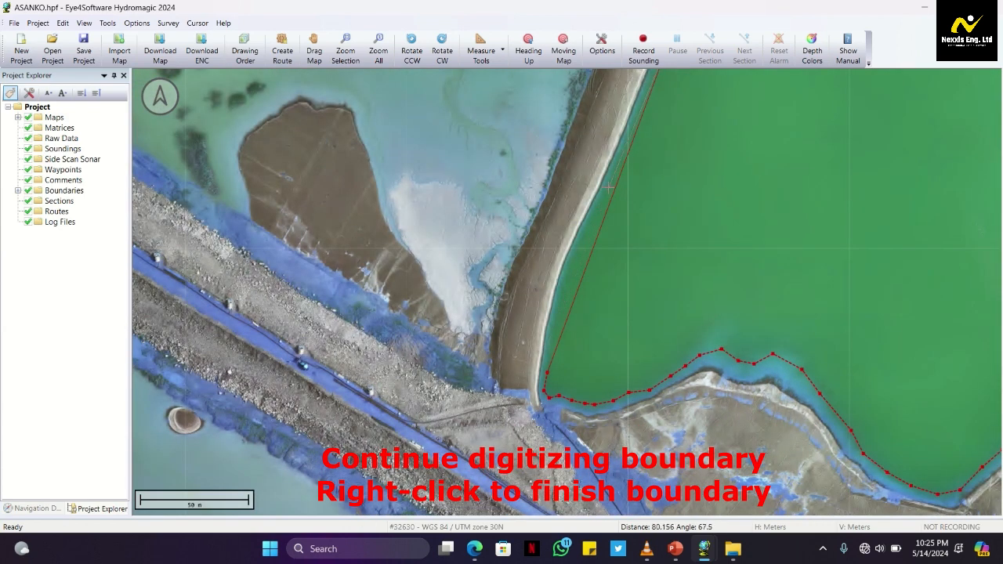
click(608, 187)
click(588, 235)
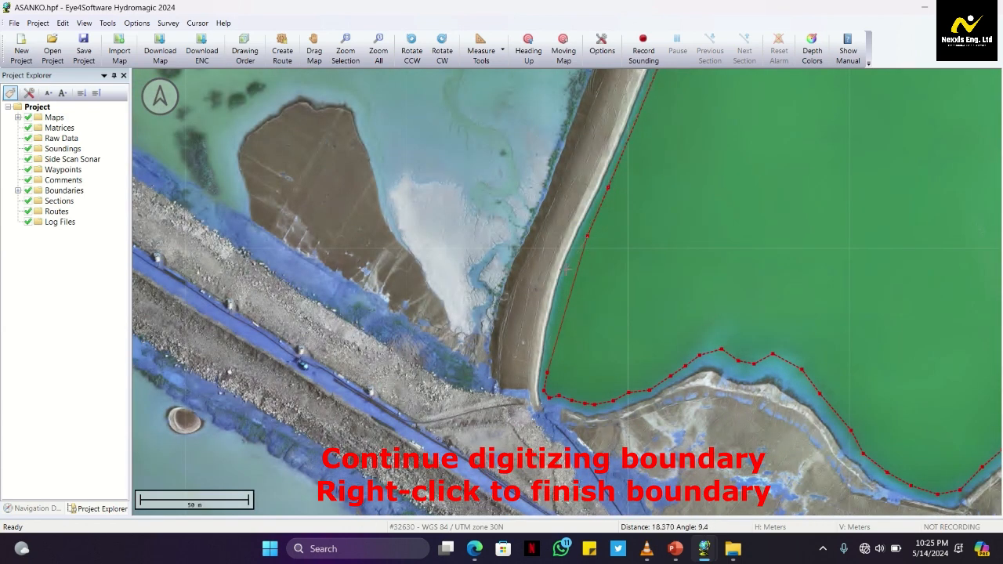
click(569, 272)
click(556, 320)
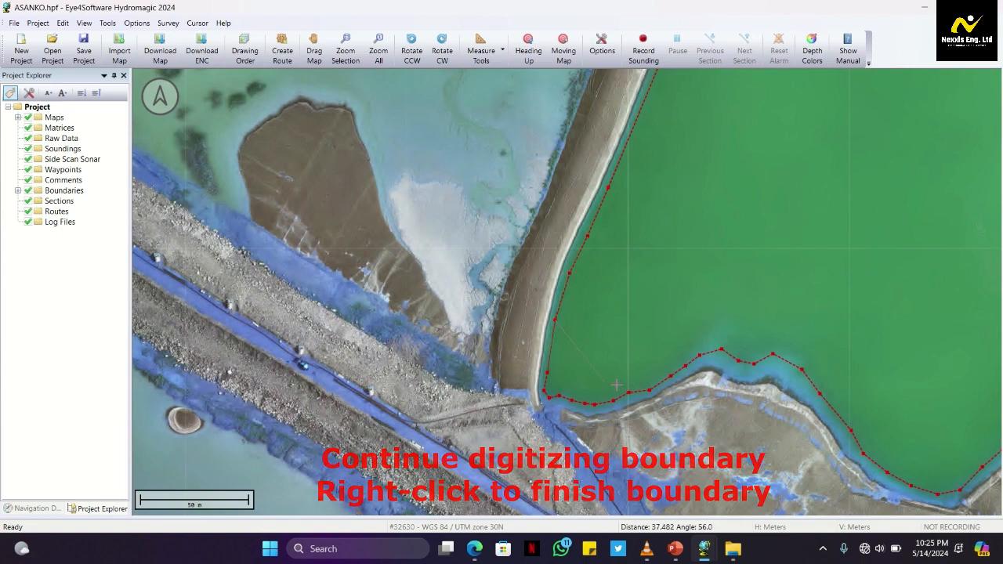
Finish the boundary under the name BOUNDARY0001 and shift its vertex on the eastern side of the southern bulge slightly southeast
right_click(709, 384)
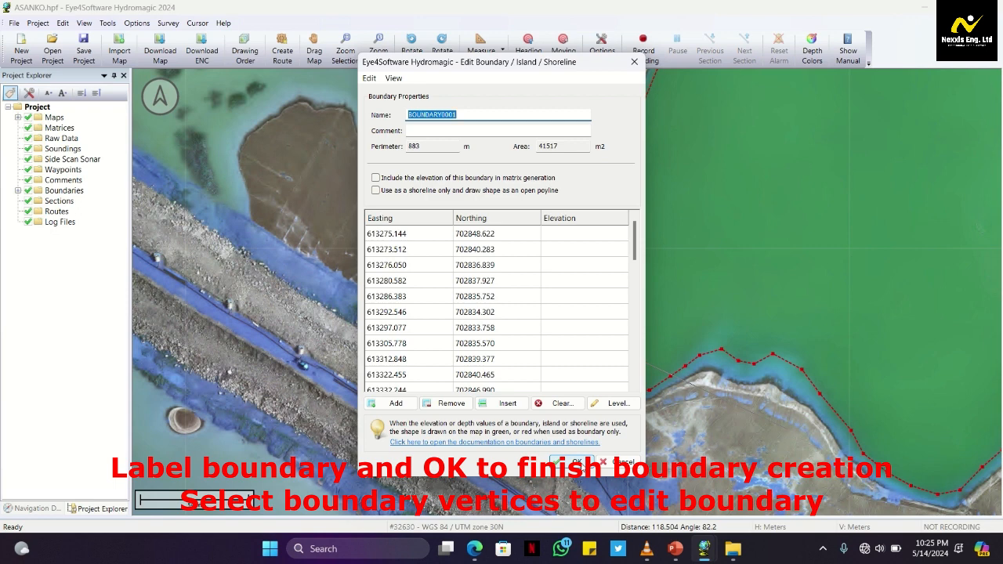
click(576, 462)
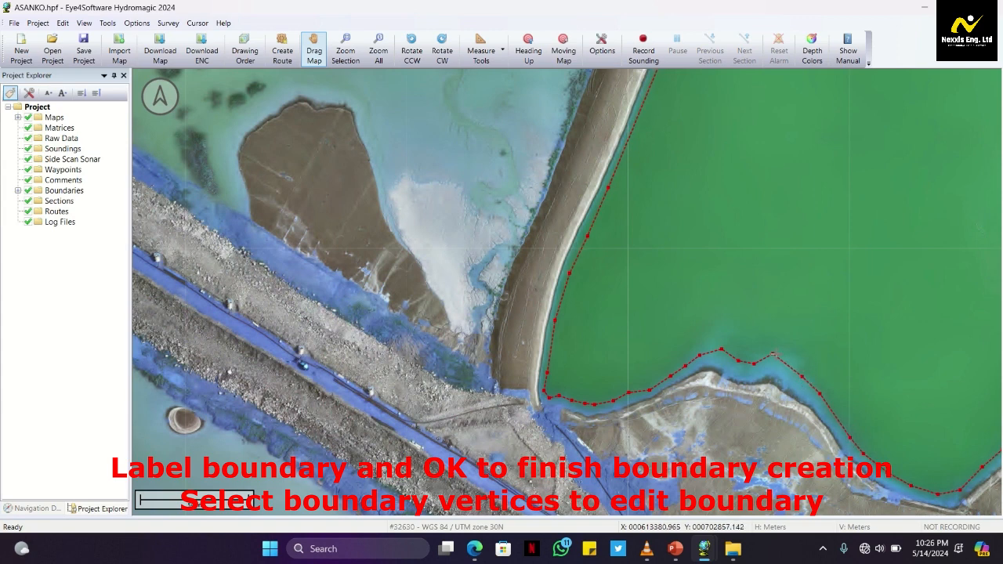
drag(774, 358, 783, 364)
Zoom the map to the full extent of BOUNDARY0001
click(18, 191)
click(78, 202)
right_click(77, 203)
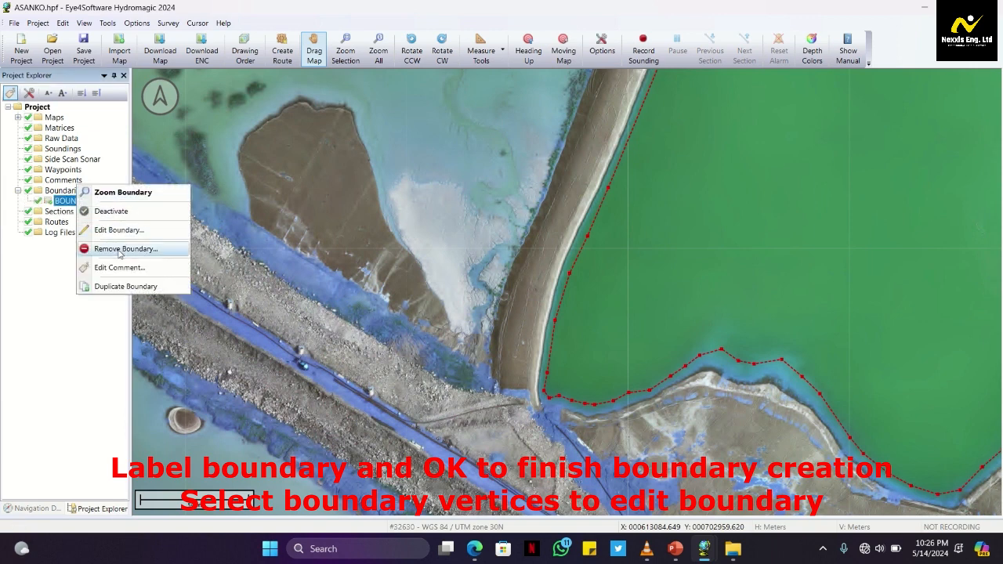
click(98, 193)
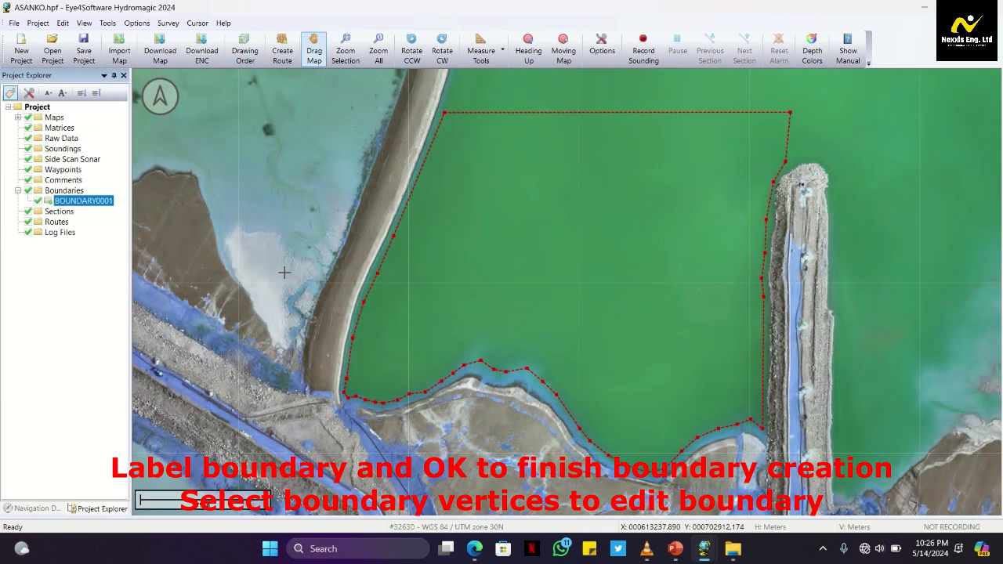
Add a cross section in the middle of the bounded pond area, keeping the name SECTION0001, 100 m length and 45° azimuth
click(59, 212)
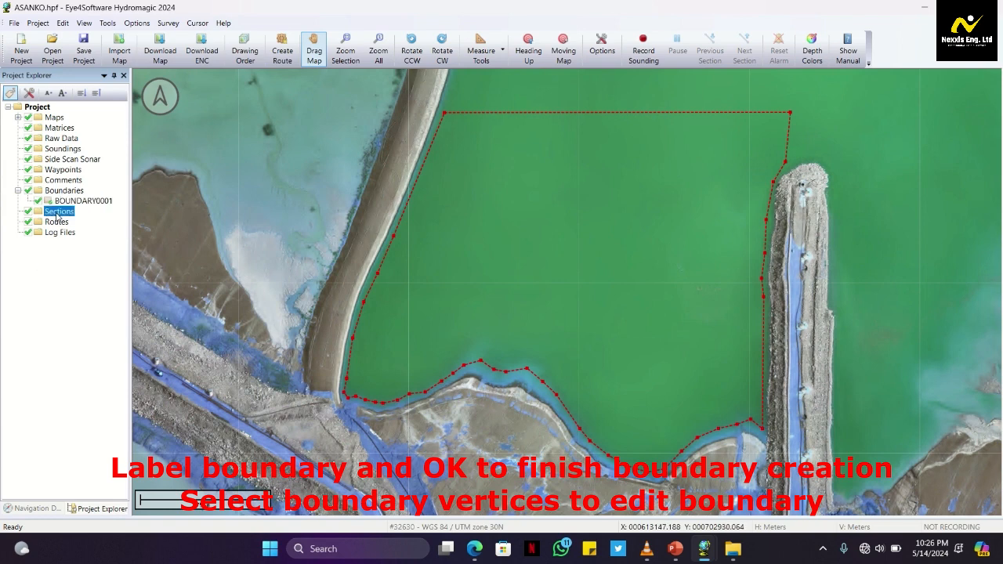
right_click(578, 233)
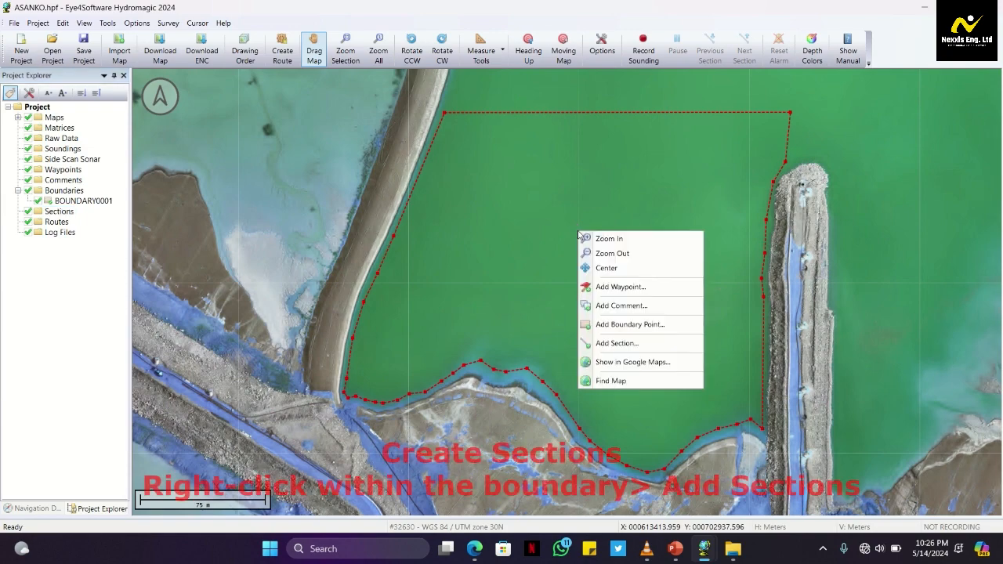
click(624, 346)
drag(502, 90, 209, 125)
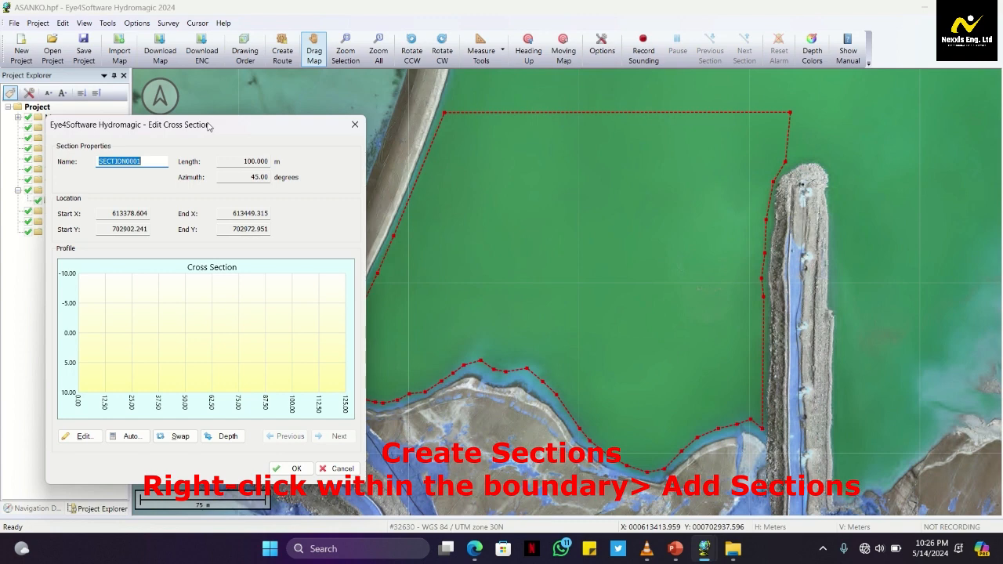
drag(209, 125, 181, 129)
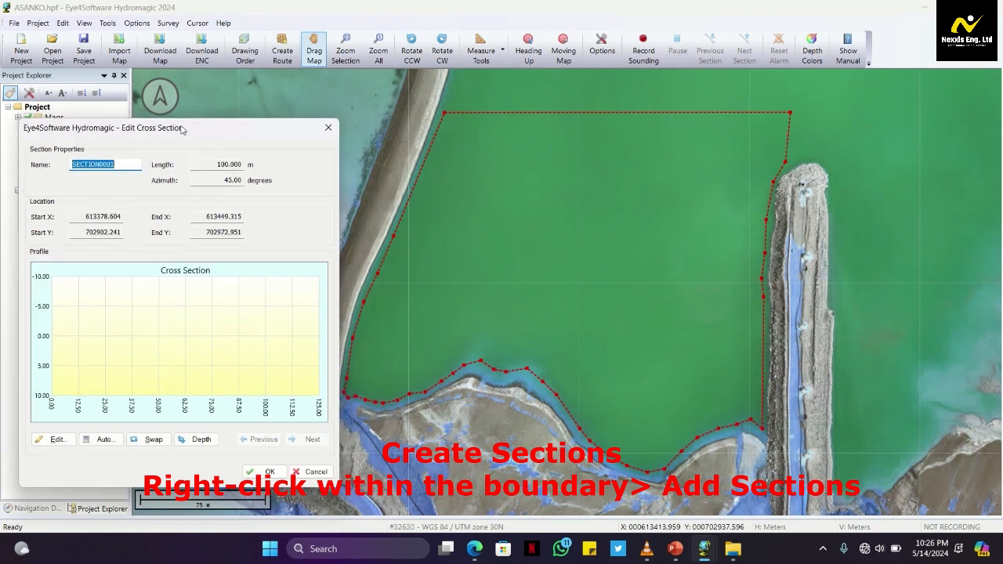
drag(181, 129, 193, 129)
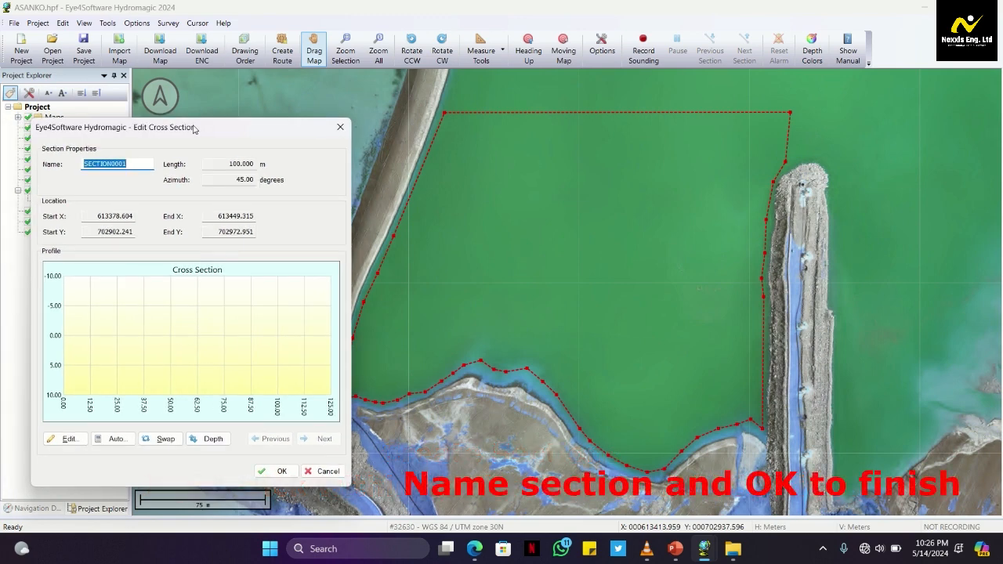
drag(194, 129, 183, 128)
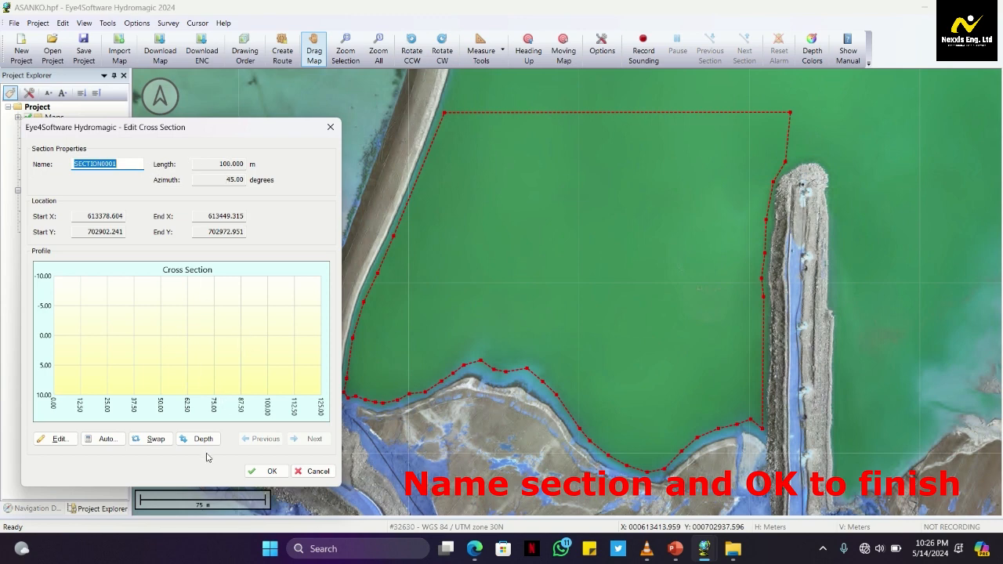
click(267, 470)
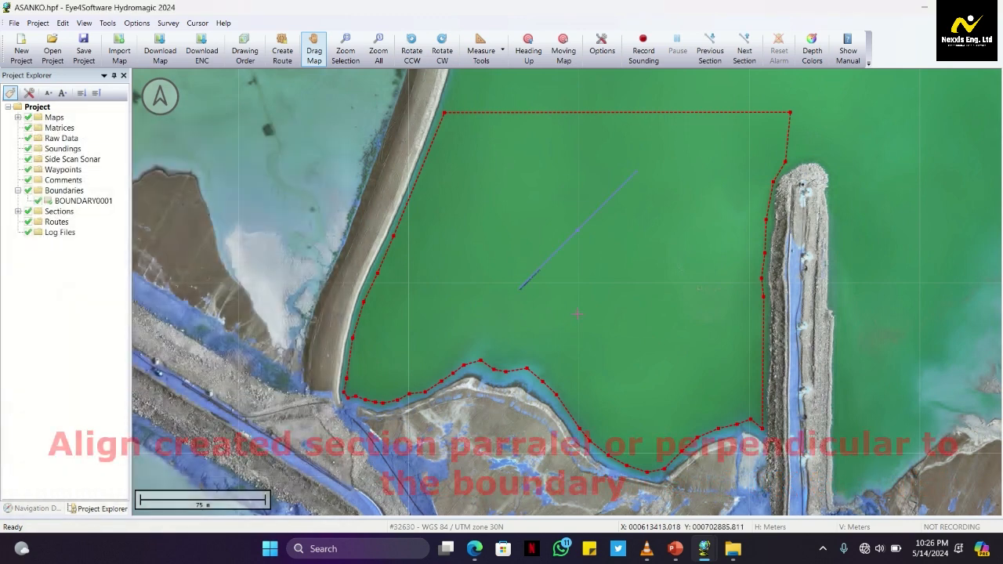
Align SECTION0001 parallel to the boundary's northern edge, spanning from beyond the western embankment to the northeast corner, about 270 m long
drag(520, 295, 350, 122)
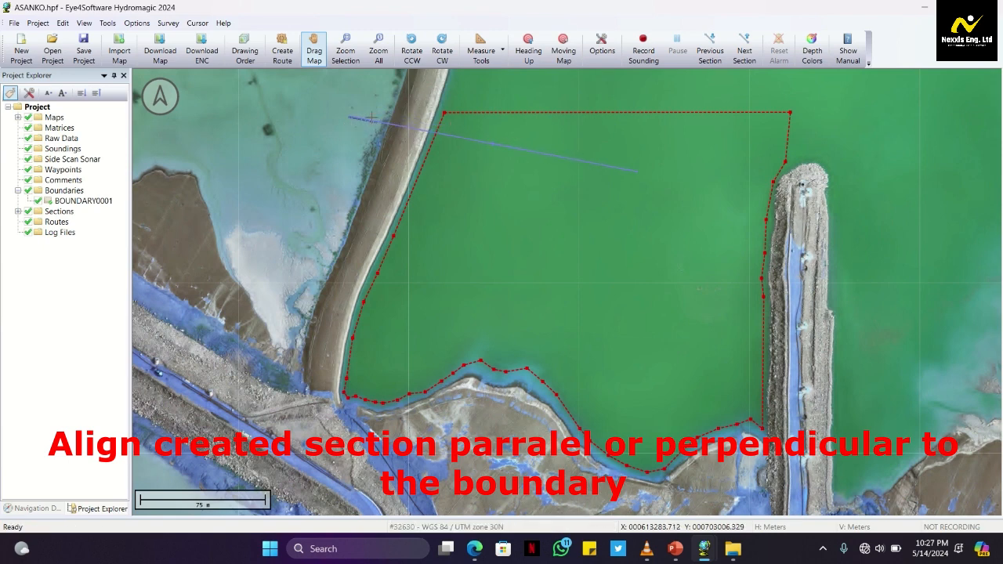
drag(637, 177, 803, 117)
drag(348, 119, 352, 110)
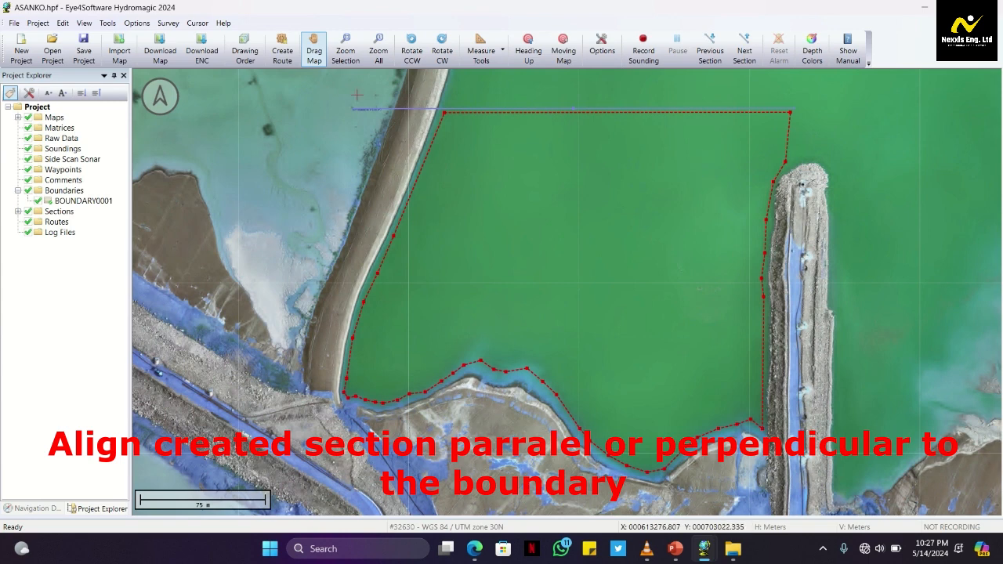
drag(354, 116, 348, 115)
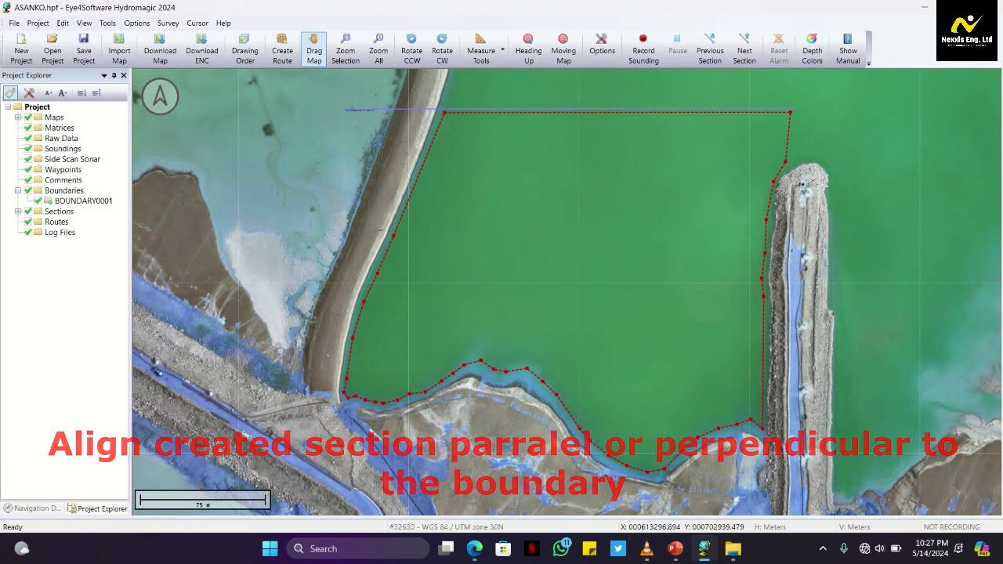
Set up cross-section generation with name prefix PER, a 15 m line interval and a direction perpendicular to SECTION0001
click(59, 212)
right_click(61, 215)
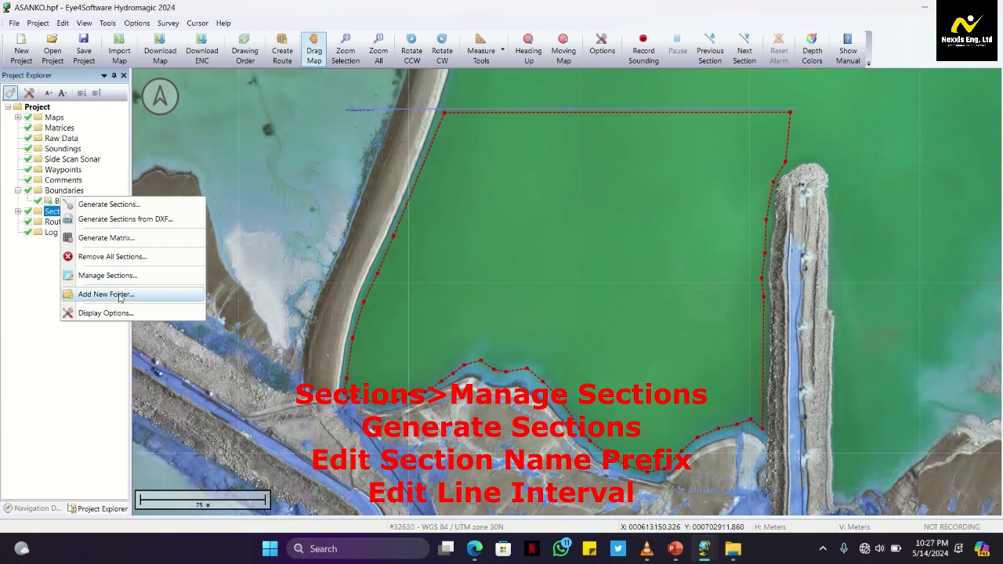
click(133, 275)
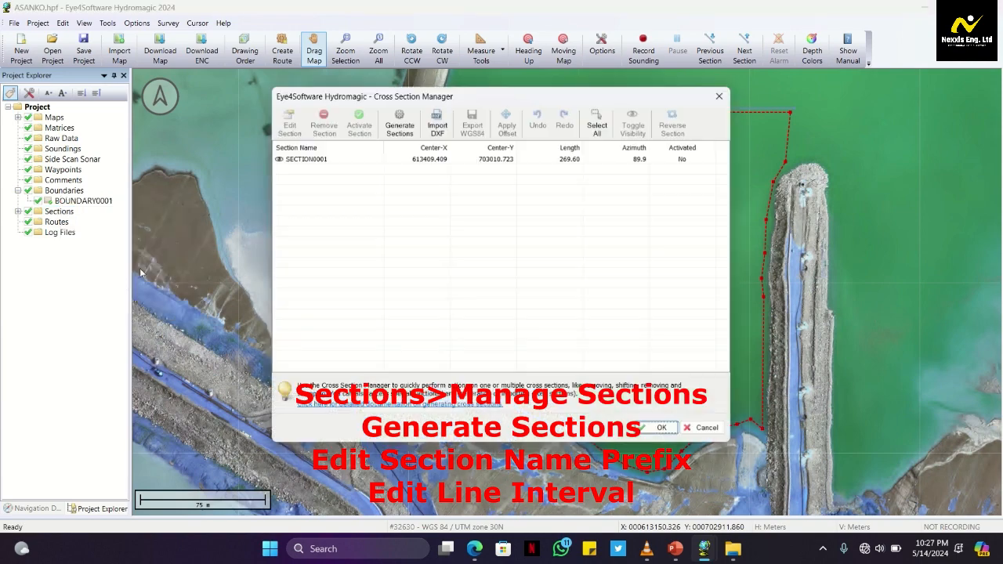
click(414, 121)
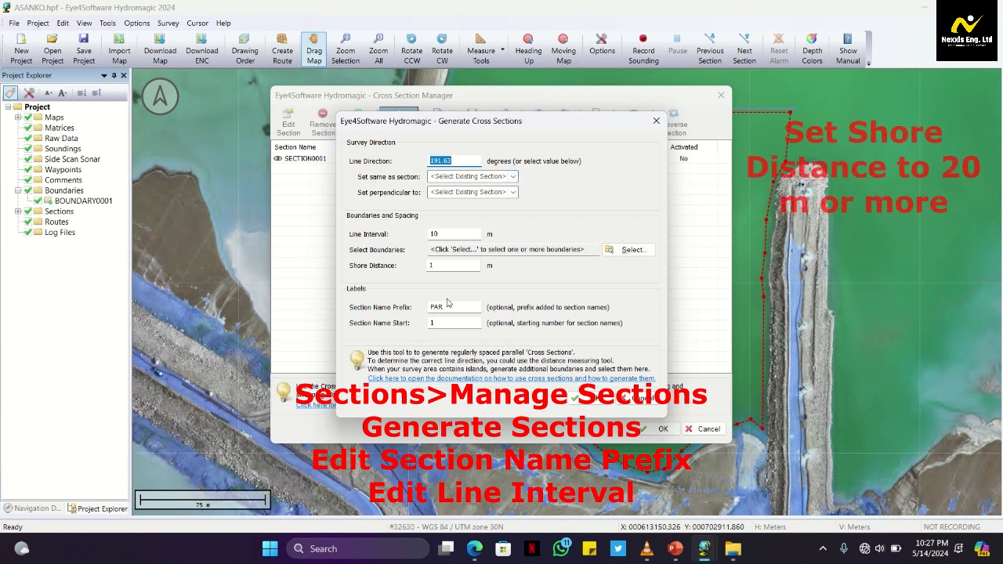
drag(449, 307, 440, 308)
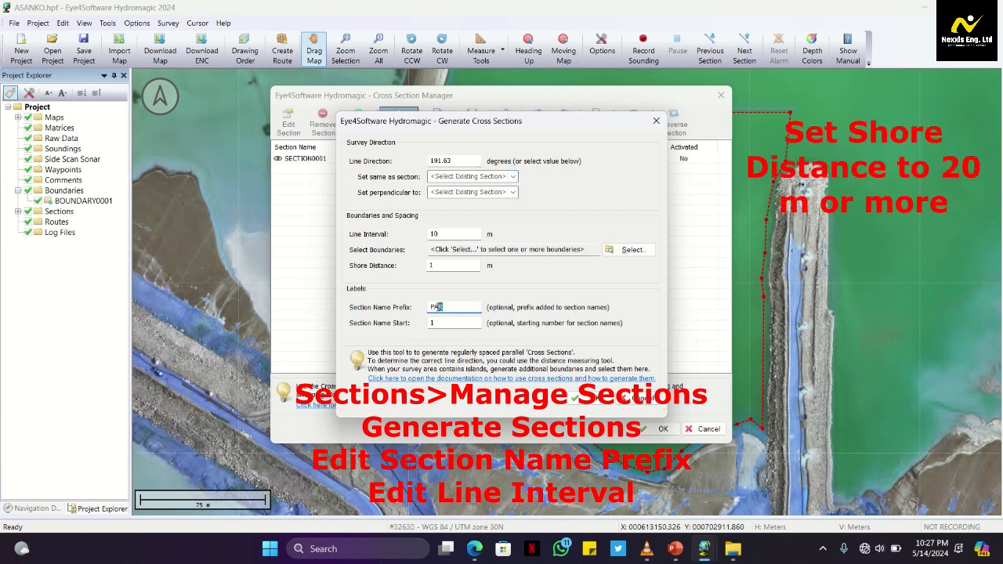
text(PE)
click(440, 233)
click(513, 192)
click(509, 203)
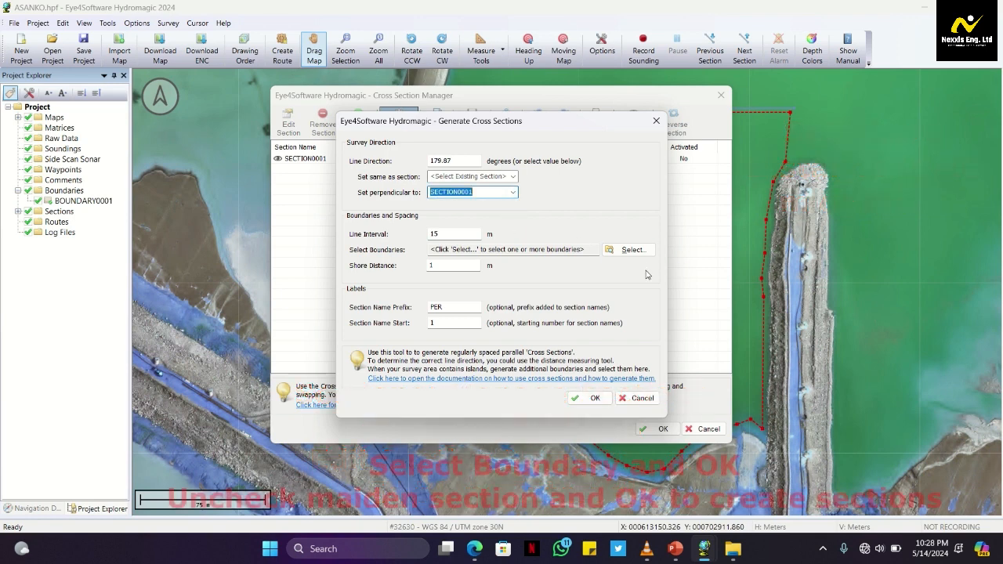
Generate the cross sections within BOUNDARY0001 and hide the original SECTION0001
click(632, 250)
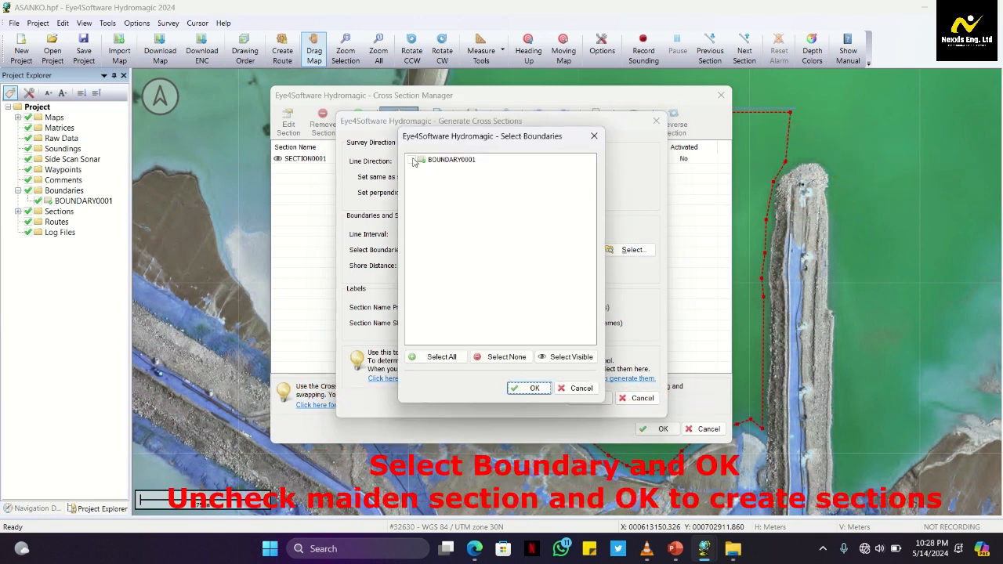
click(411, 159)
click(530, 389)
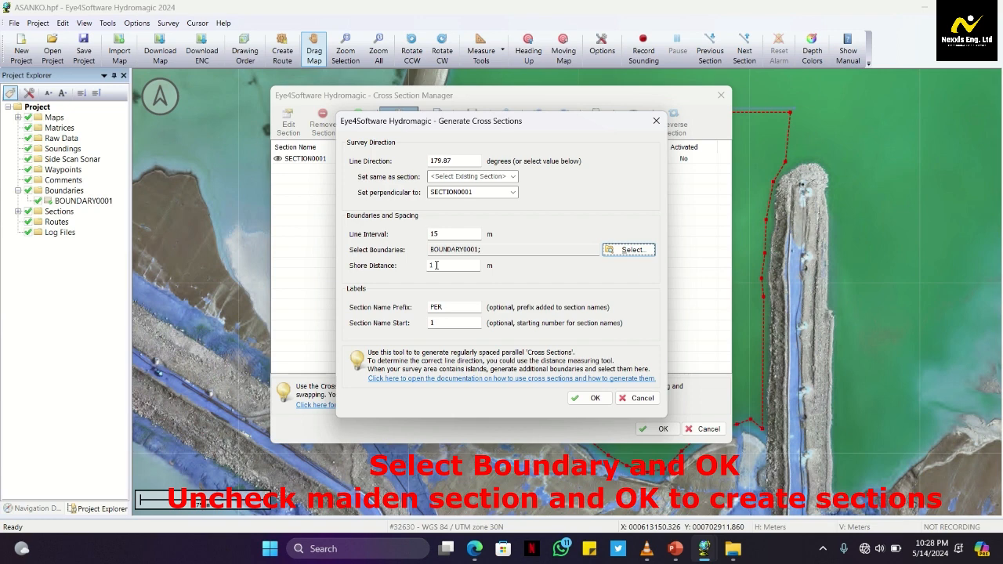
click(593, 399)
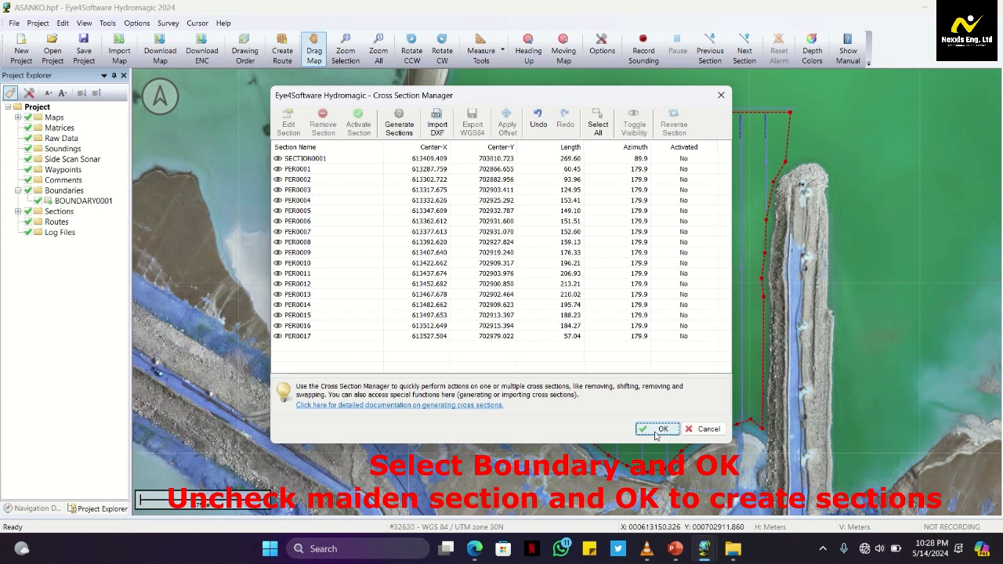
click(276, 160)
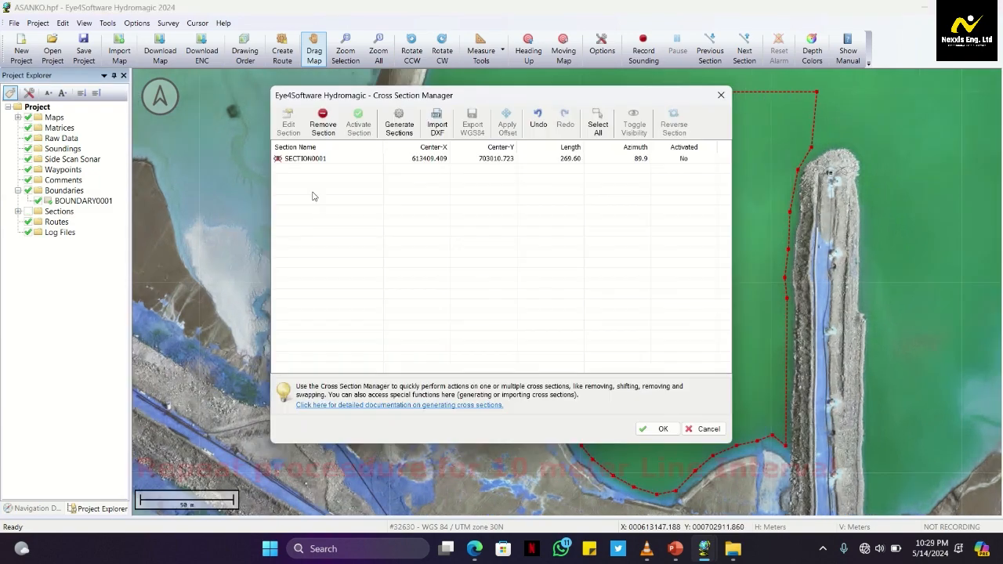
Generate cross sections within BOUNDARY0001 at a 10 m line interval, perpendicular to SECTION0001, keeping the name prefix PER
click(399, 123)
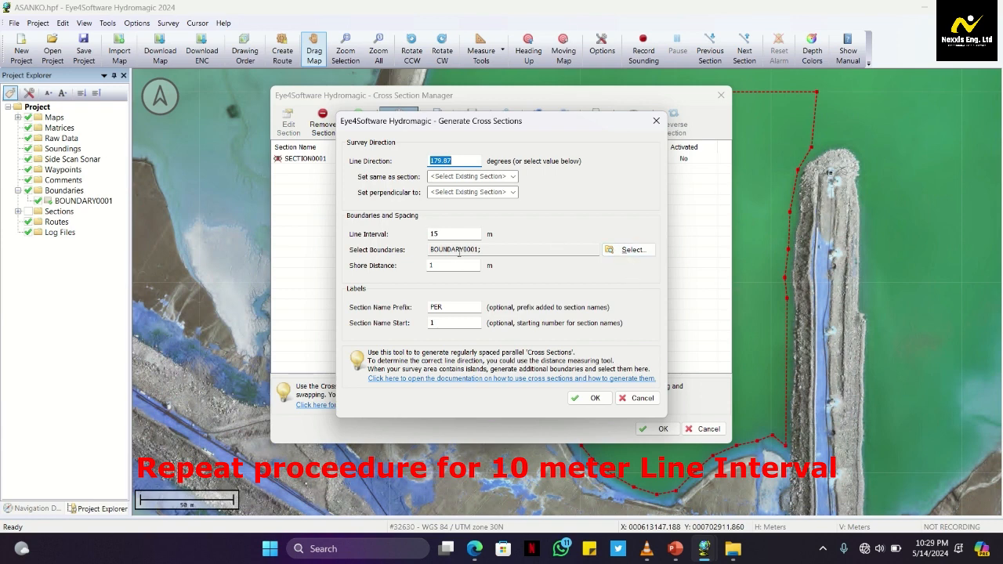
click(439, 234)
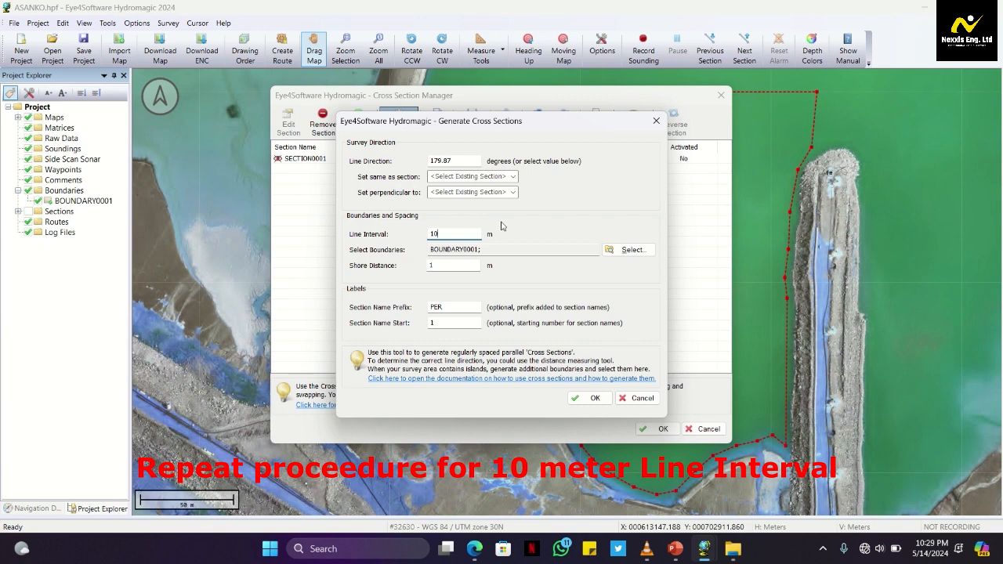
click(514, 192)
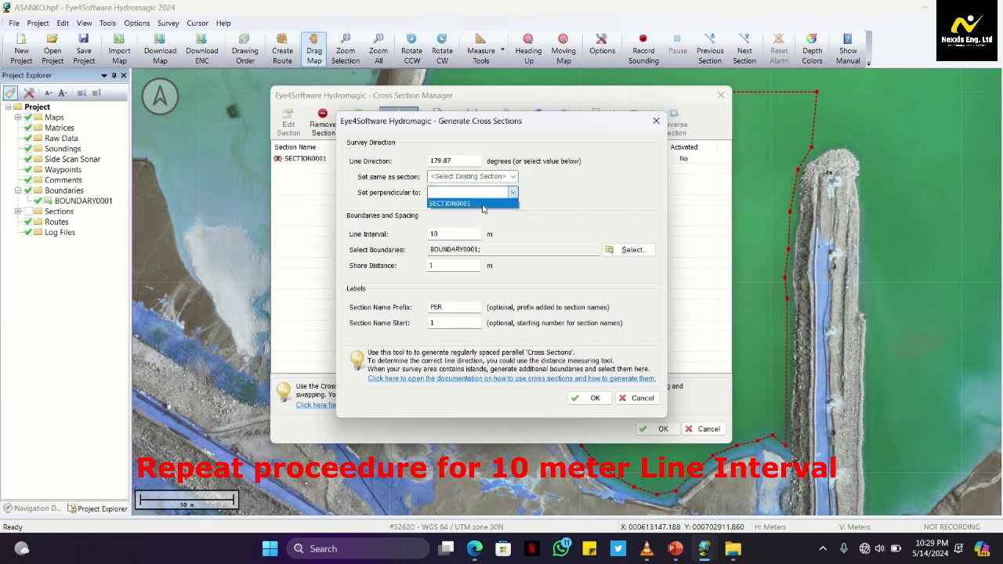
click(484, 203)
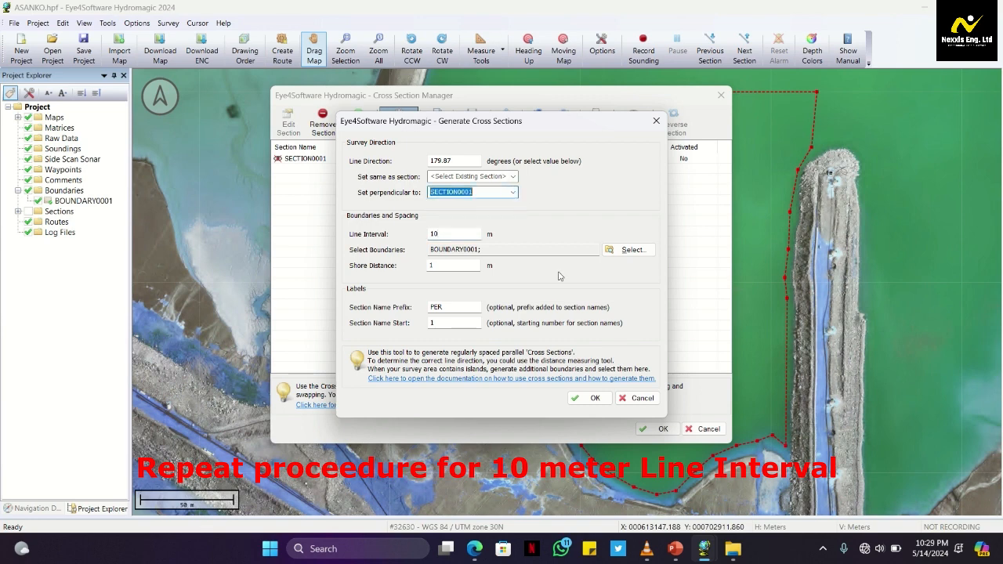
click(594, 399)
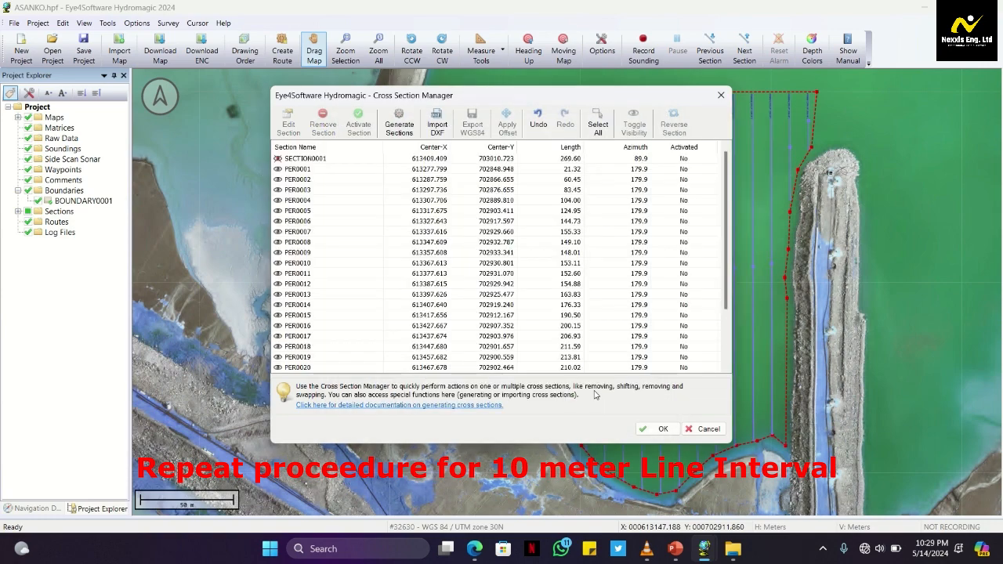
click(662, 429)
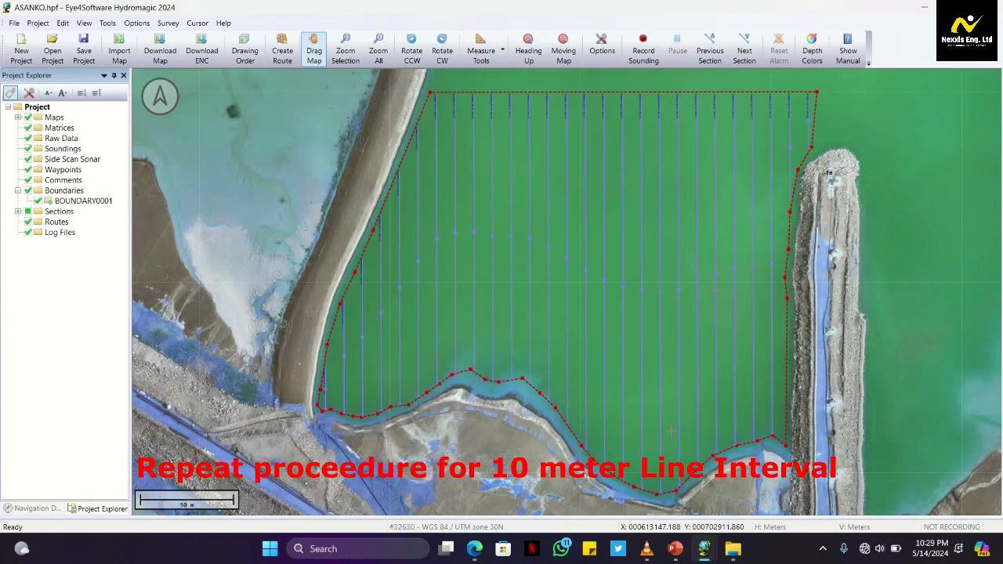
Create a route from all the PER cross sections, leaving out SECTION0001
right_click(68, 222)
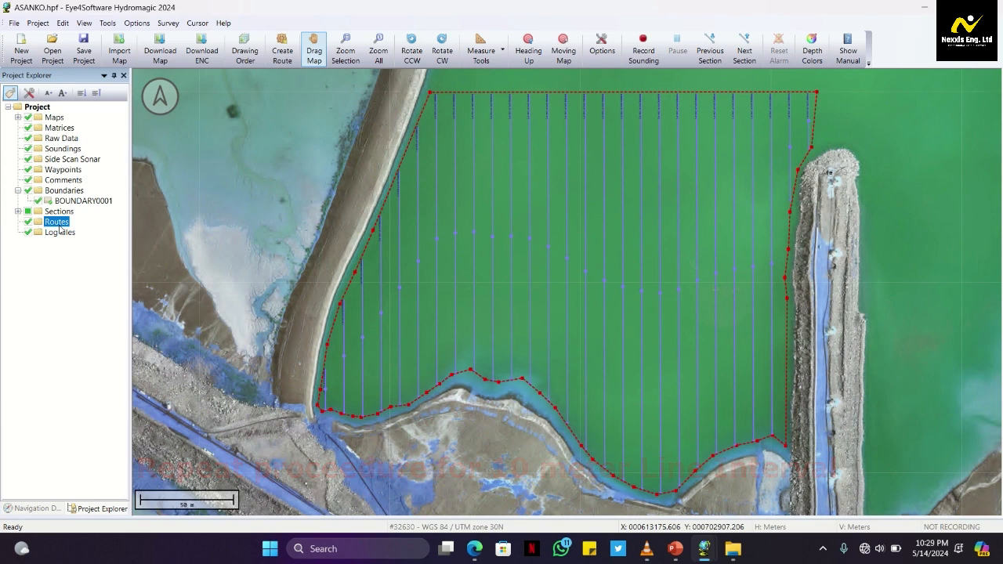
click(100, 236)
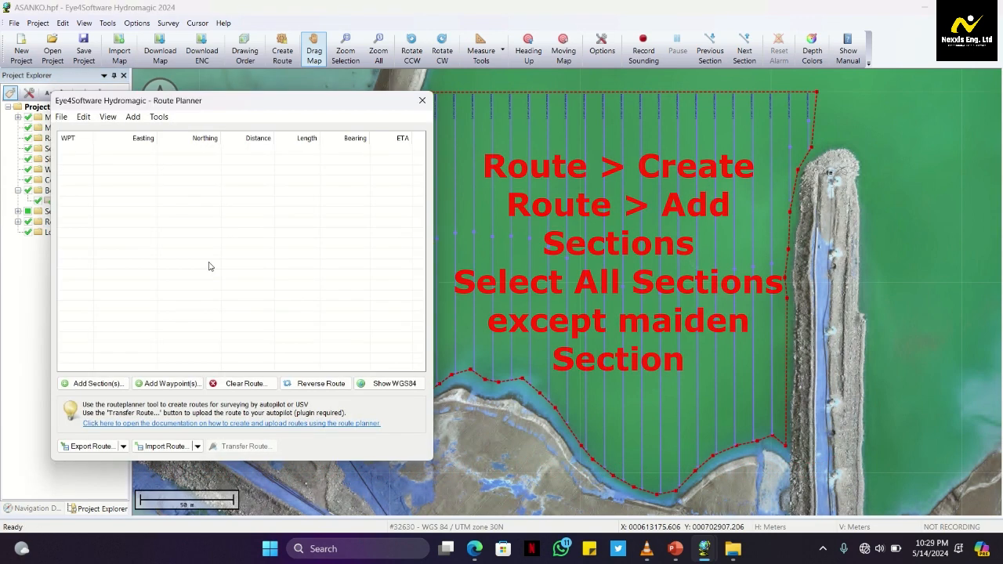
click(89, 384)
click(177, 369)
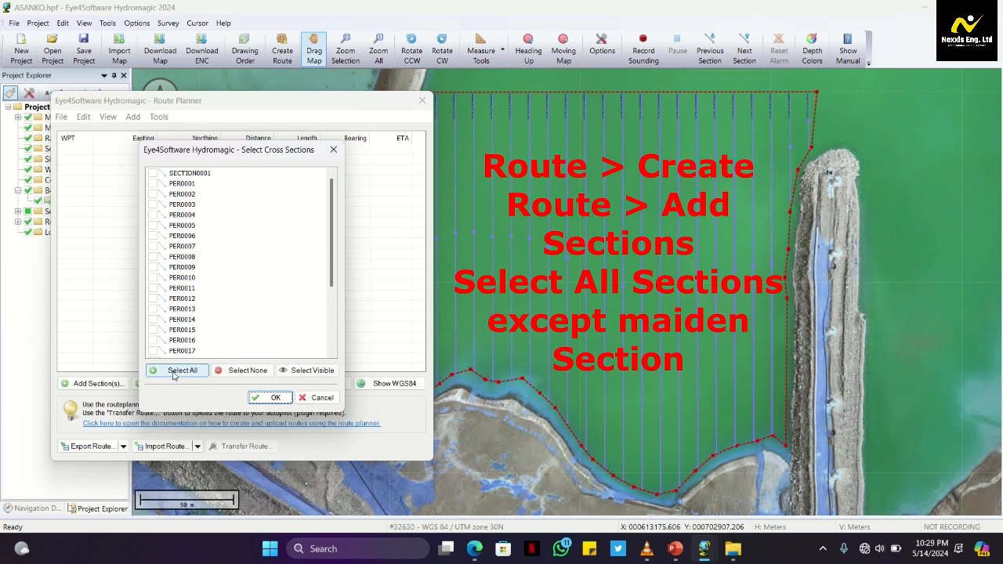
click(153, 174)
click(152, 173)
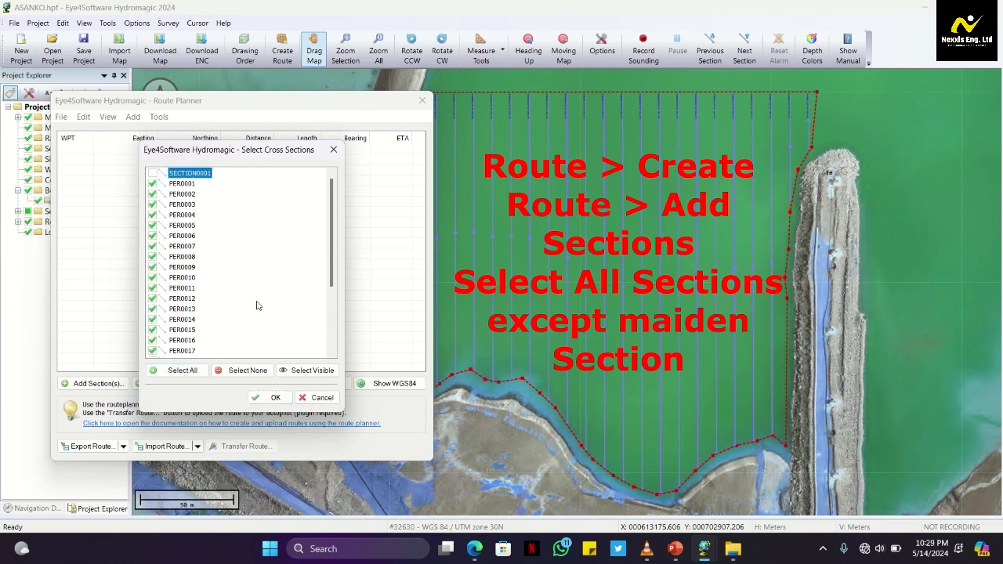
click(279, 401)
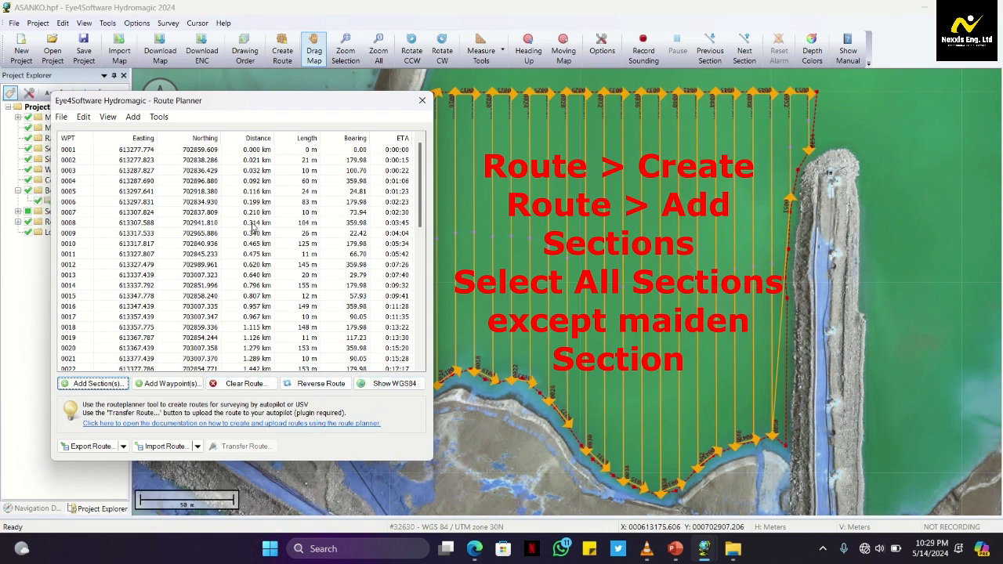
Inspect the route's direction on the map, from its starting waypoint at PER0001 across the whole pond
drag(279, 108, 140, 164)
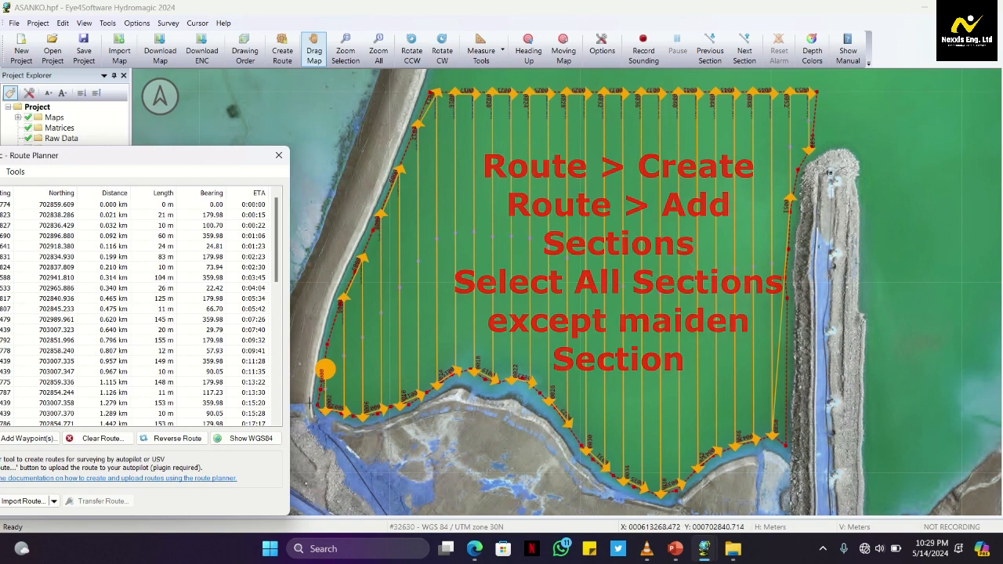
scroll(311, 404, up, 1)
scroll(590, 255, up, 2)
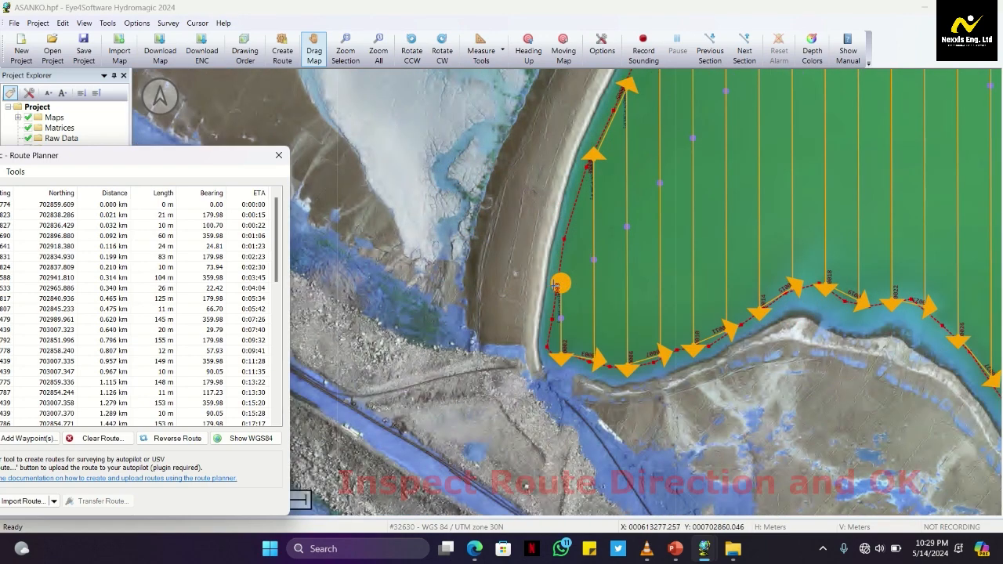
scroll(563, 297, up, 1)
scroll(568, 274, up, 2)
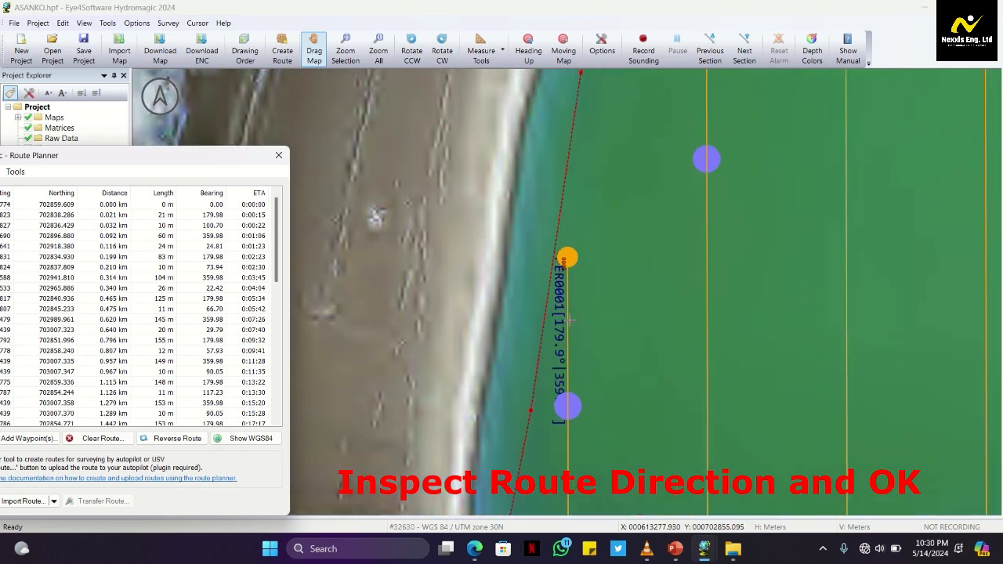
drag(619, 388, 596, 147)
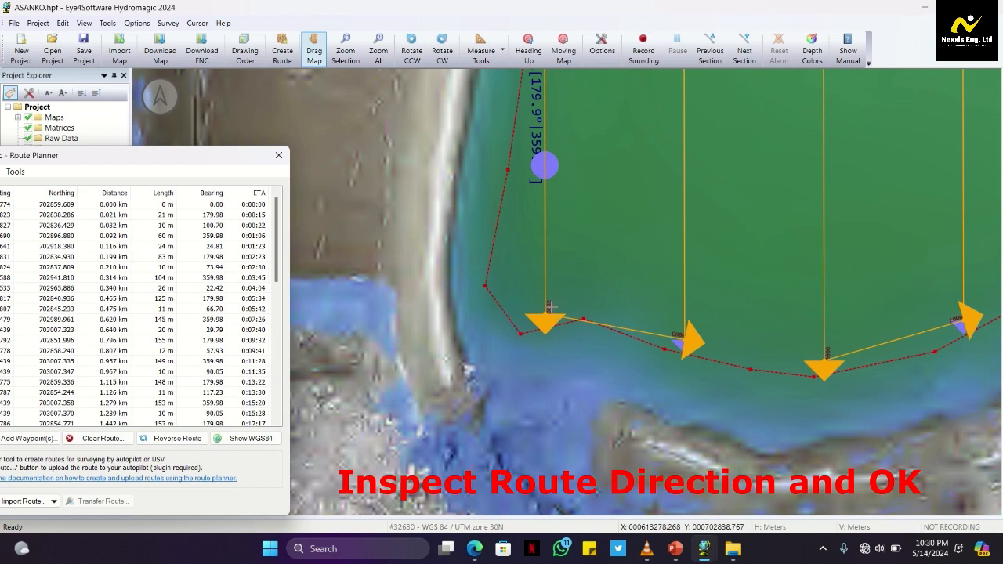
drag(641, 290, 631, 431)
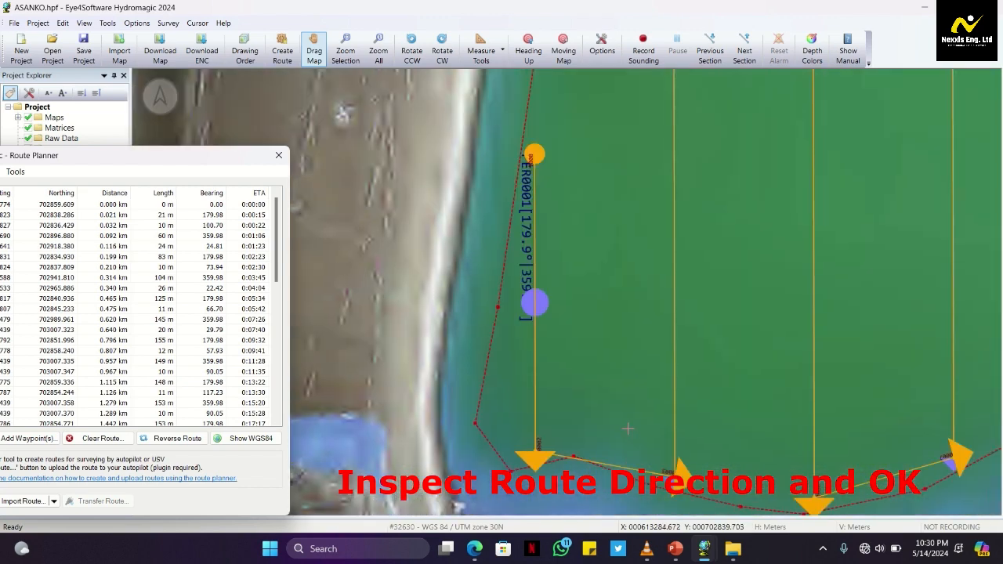
scroll(563, 417, down, 3)
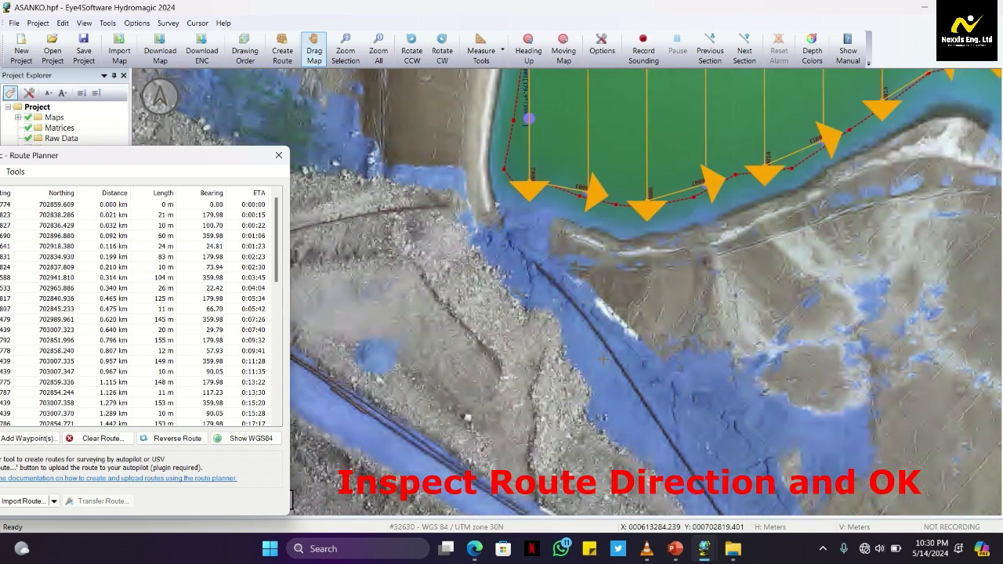
scroll(728, 112, down, 3)
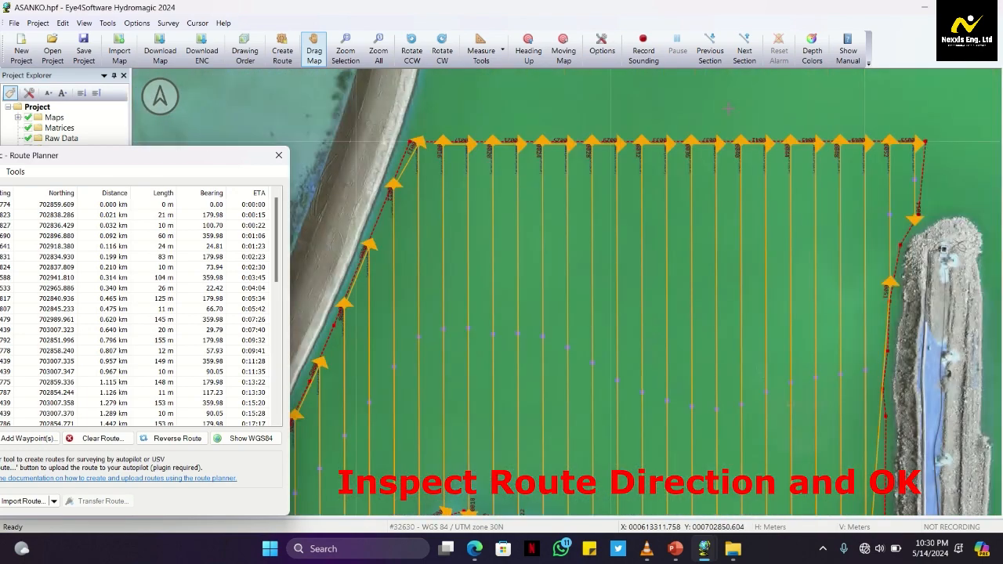
drag(142, 157, 396, 107)
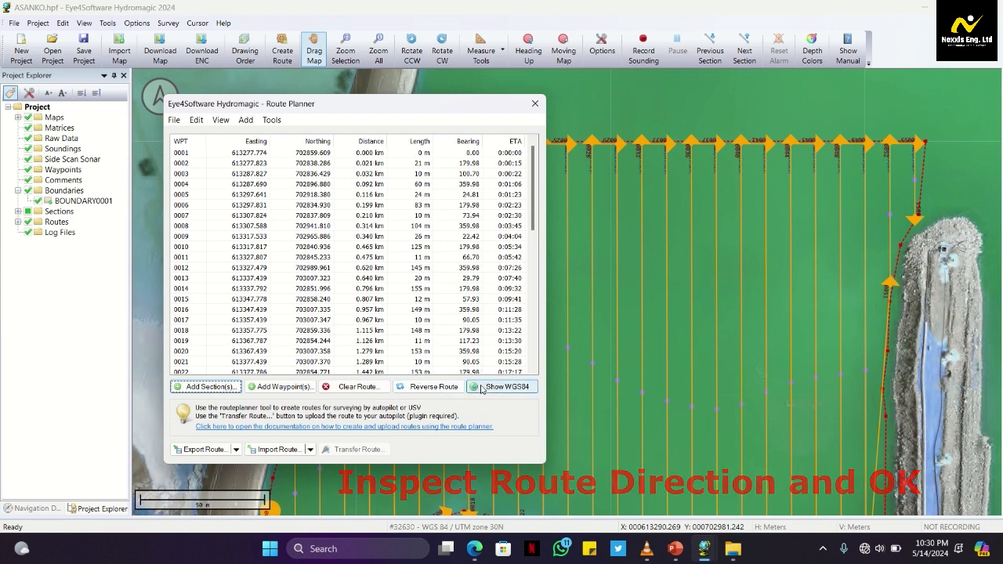
Set up an ASCII export from the route planner with output file TSF1_1 in the project's Exports folder
click(235, 450)
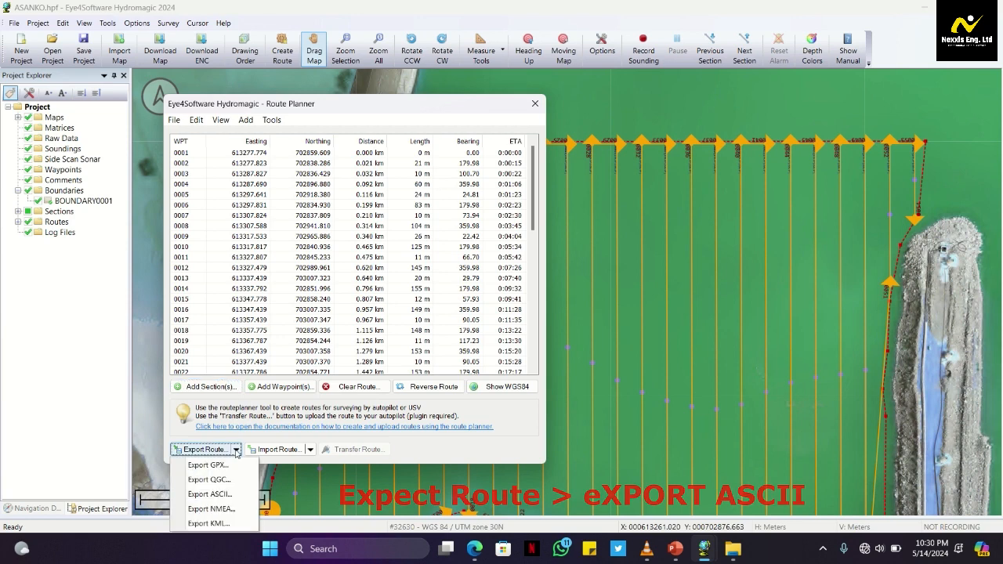
click(210, 493)
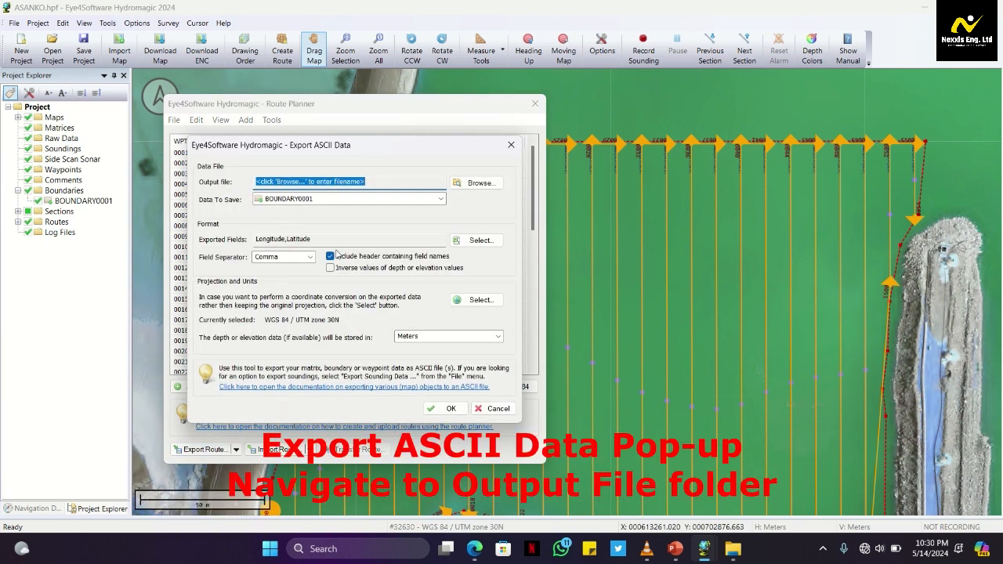
click(476, 183)
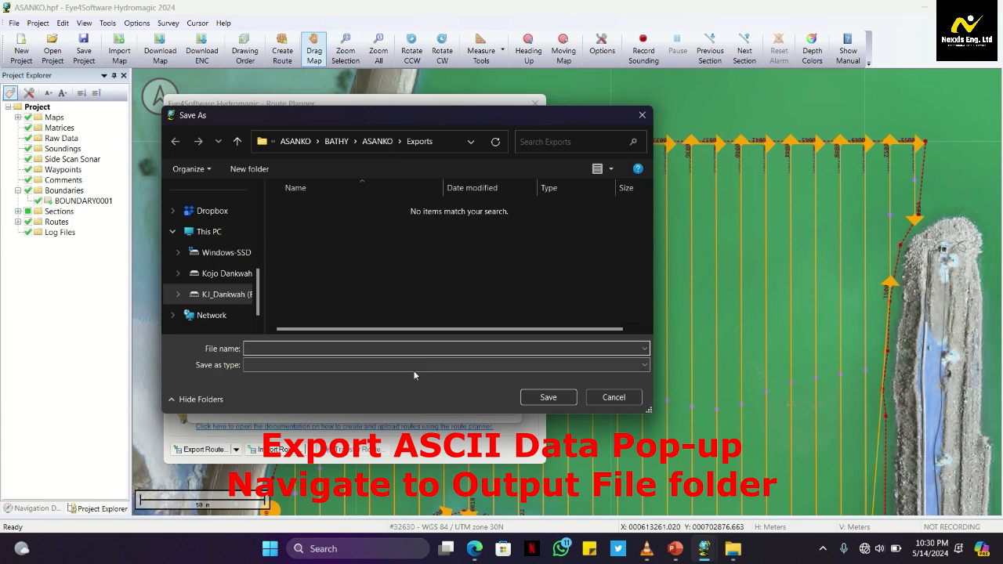
click(598, 368)
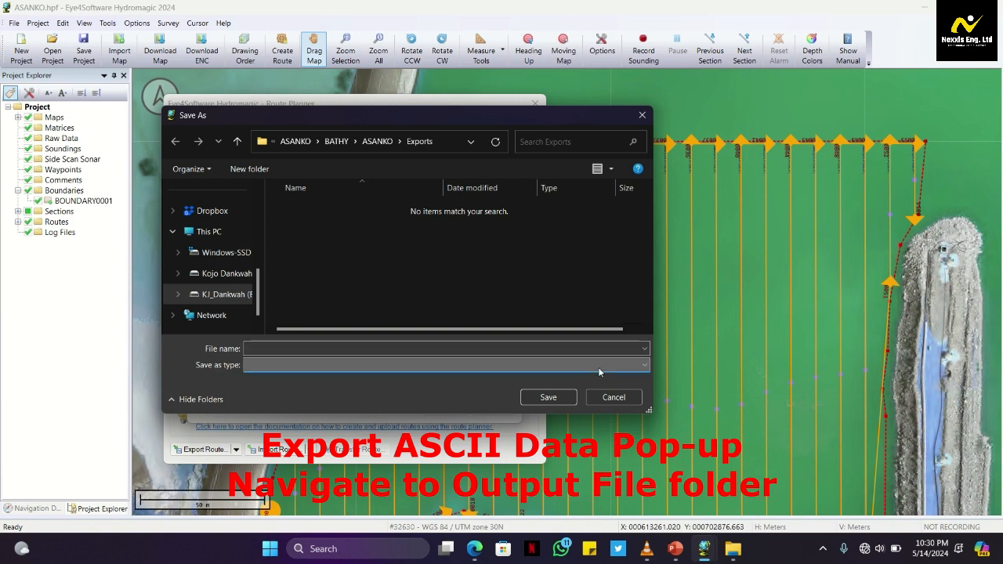
click(326, 348)
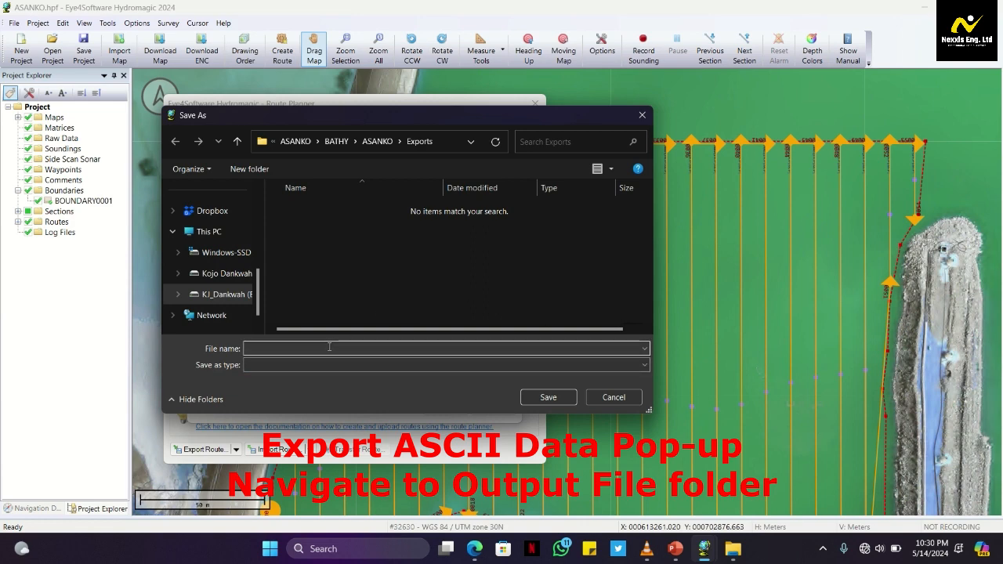
text(TSF1_1)
click(552, 398)
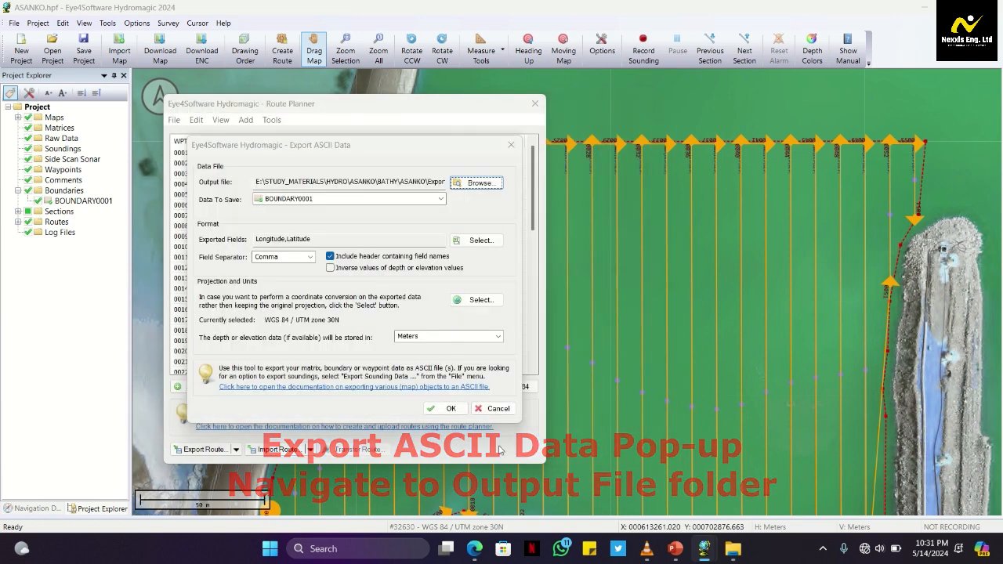
Export ROUTE0001 as ASCII longitude and latitude data, keeping the comma separator and the header with field names
click(442, 200)
click(387, 234)
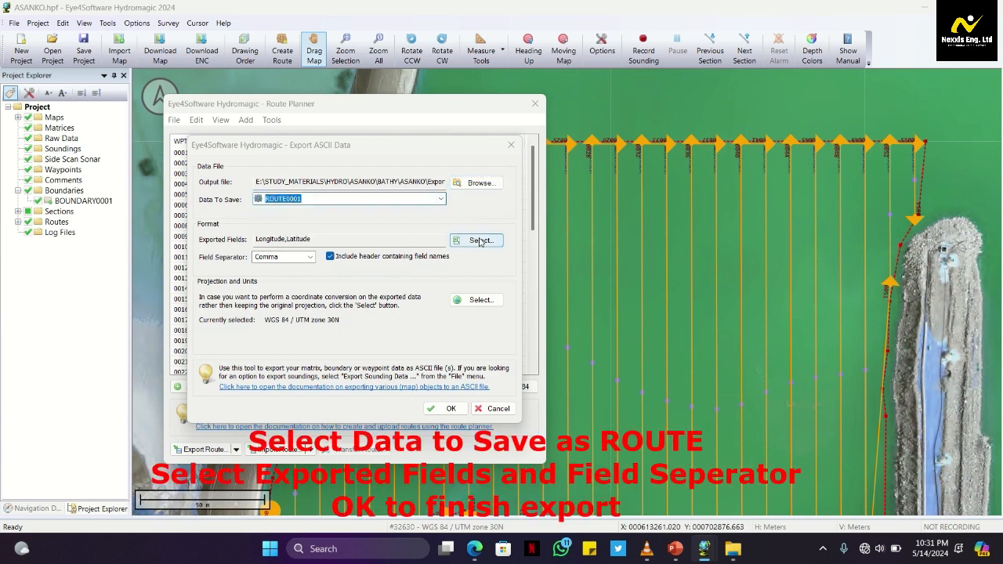
click(310, 257)
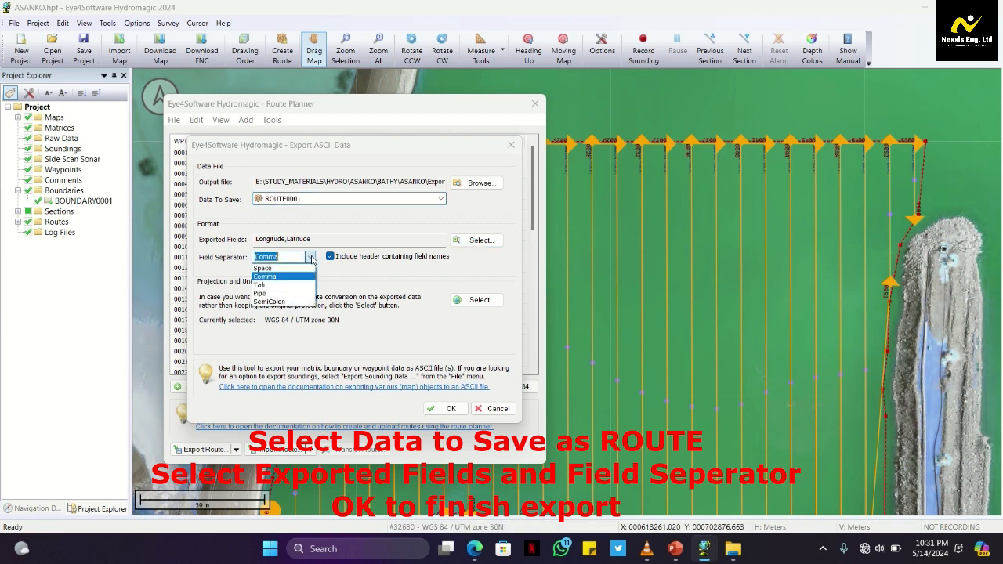
click(310, 257)
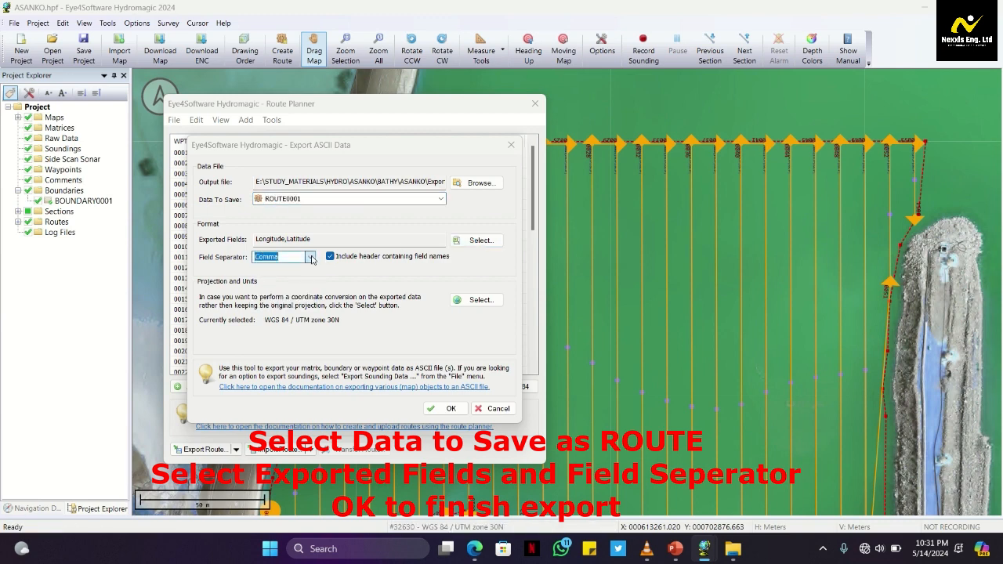
click(451, 408)
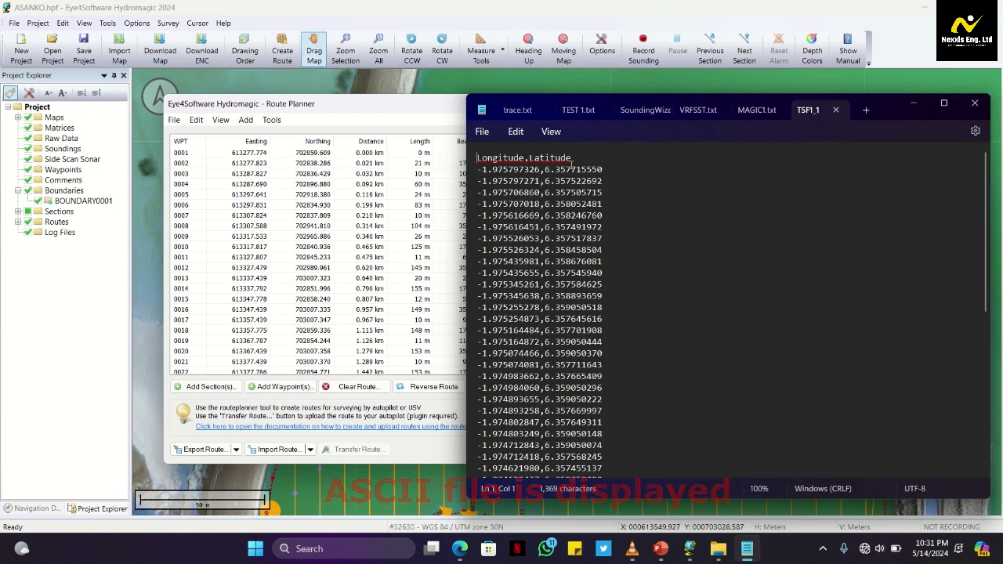
Start saving the exported coordinate file under a new location and browse to the BATHY folder inside HYDRO > ASANKO
click(481, 132)
click(512, 241)
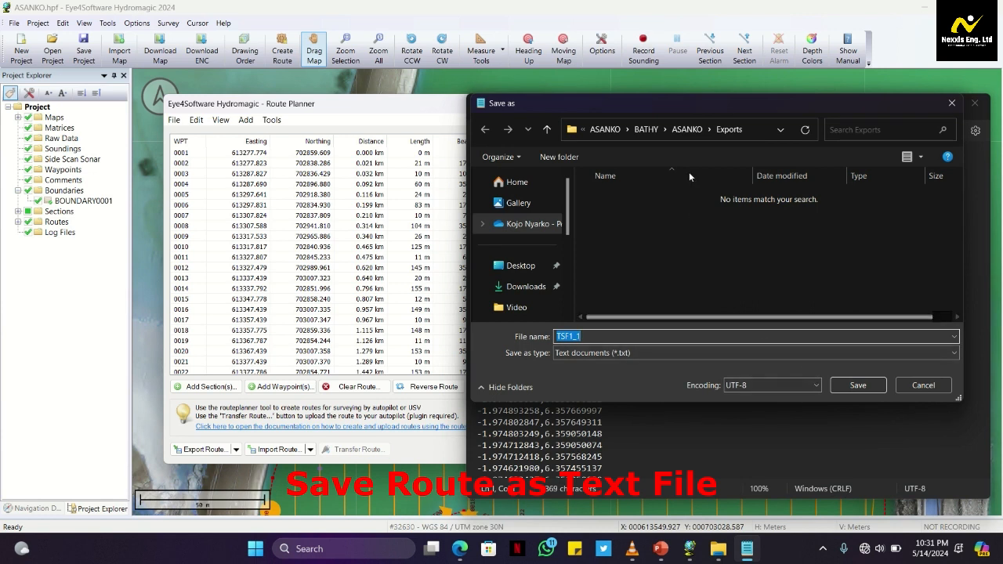
click(526, 286)
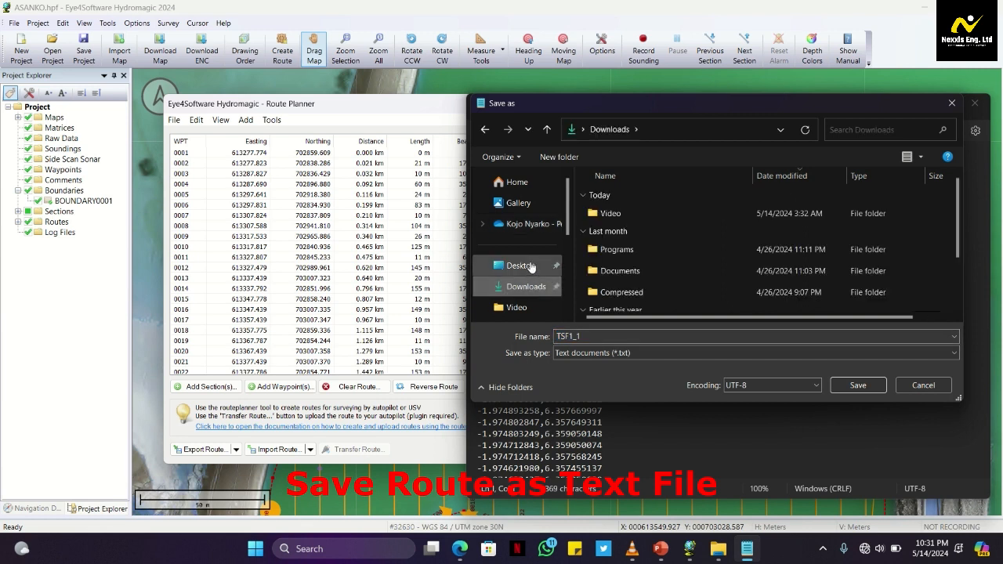
scroll(527, 286, down, 1)
click(527, 305)
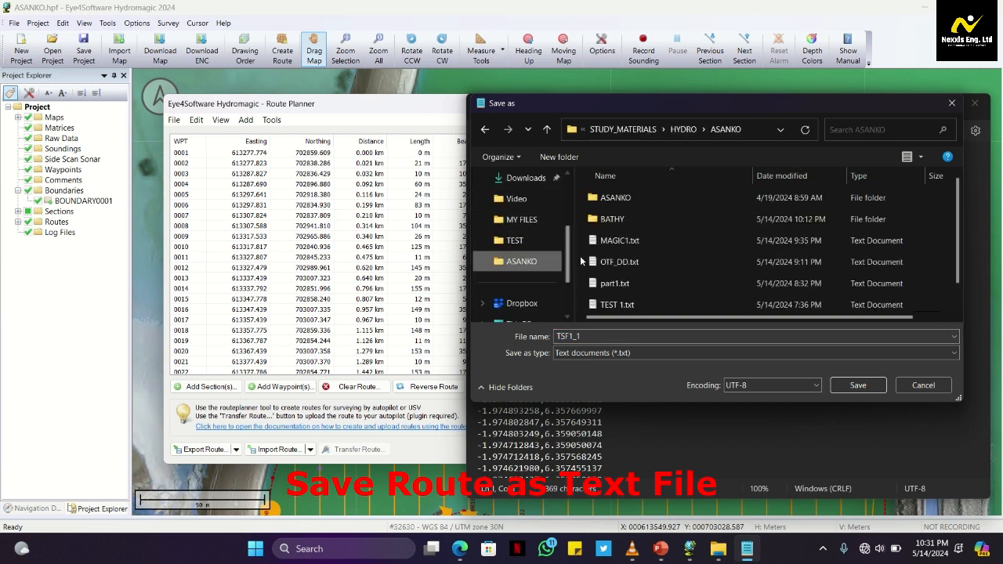
double_click(631, 220)
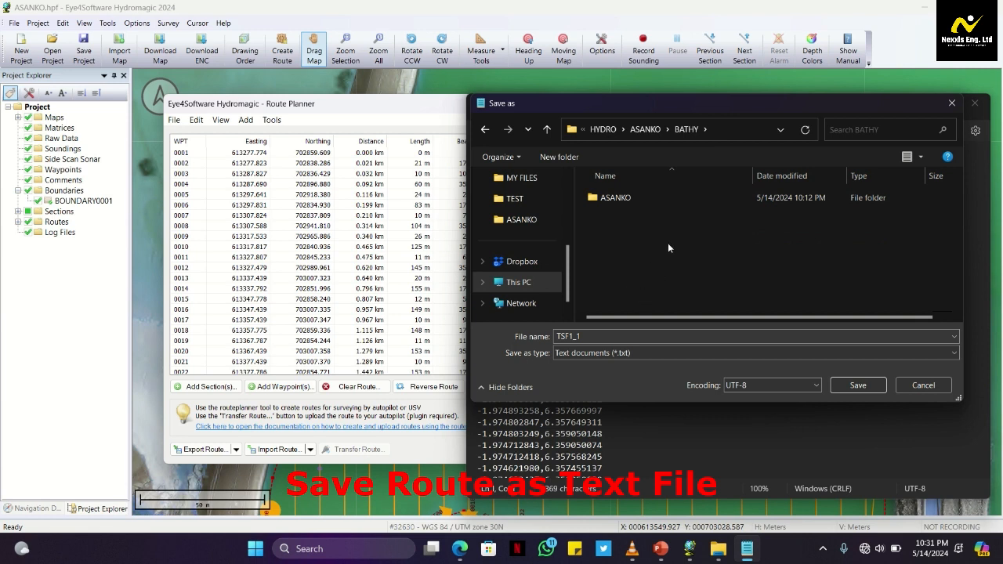
Create a folder named ROUTE in BATHY, save TSF1_1 there as a UTF-8 text document and close the text editor
key(ctrl+shift+n)
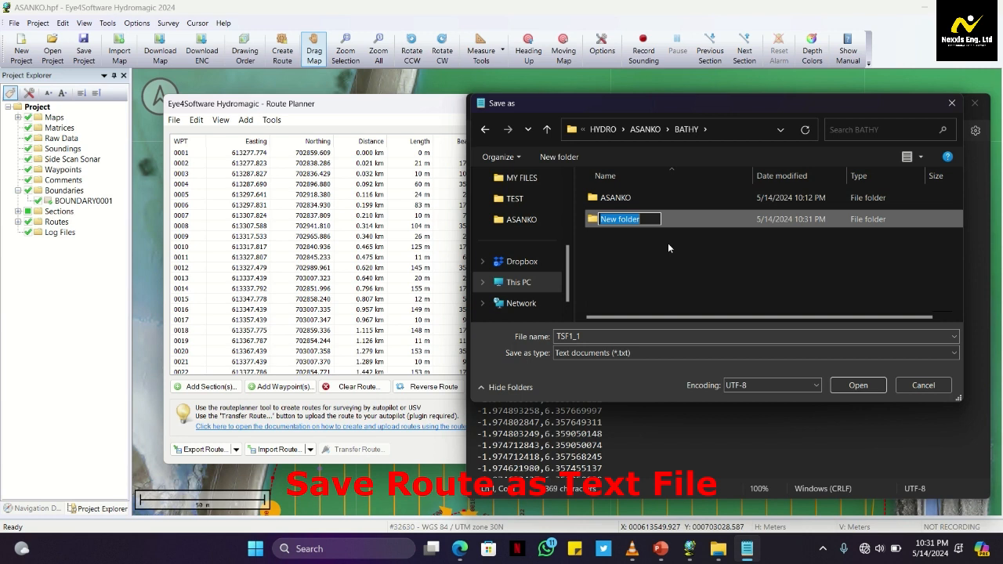
text(ROUTE)
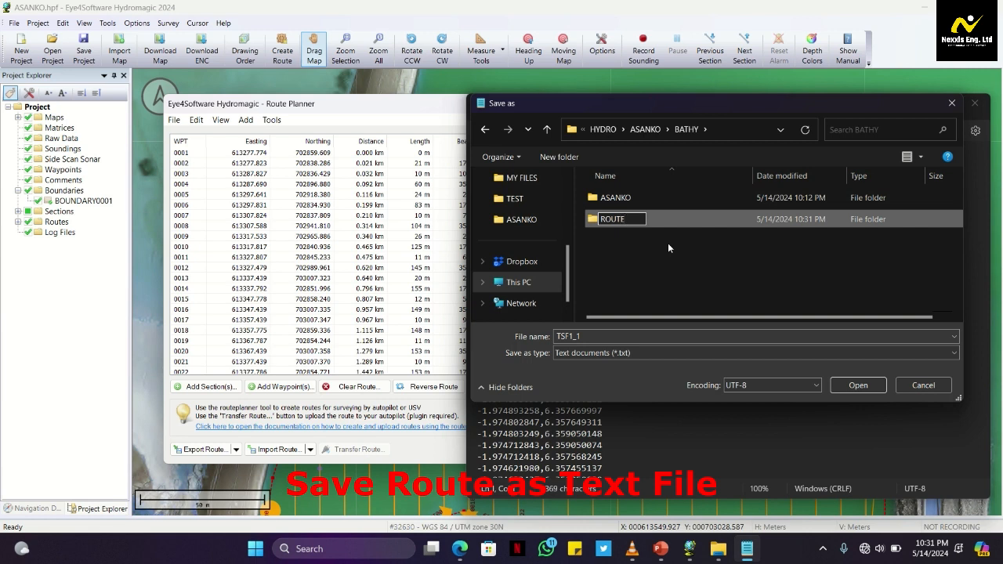
key(Return)
key(Return)
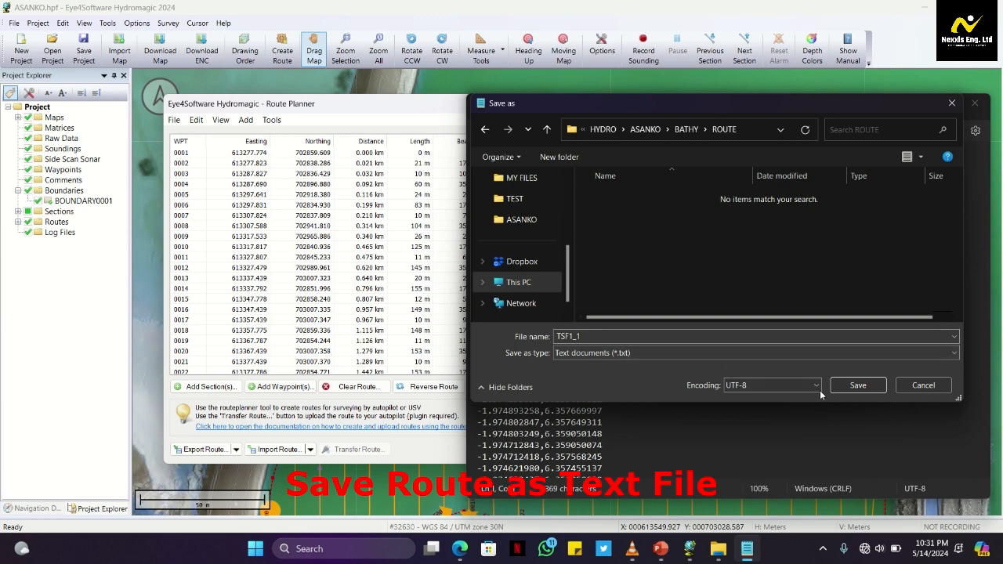
click(847, 384)
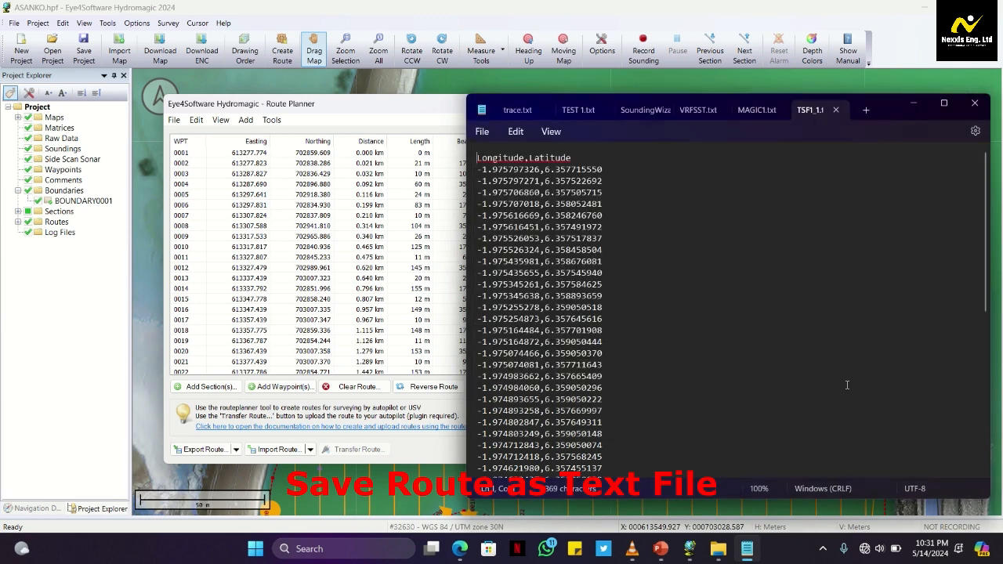
click(974, 103)
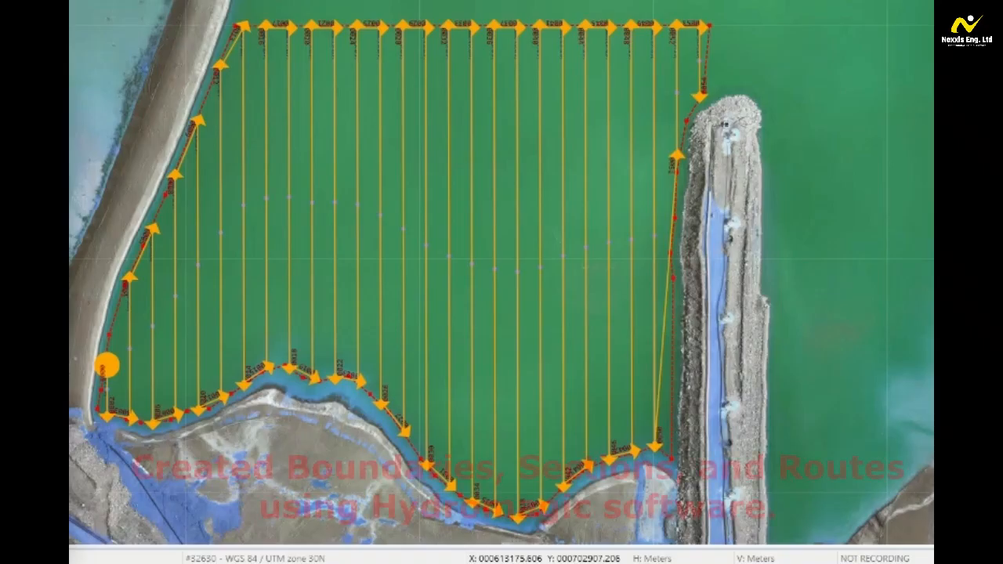